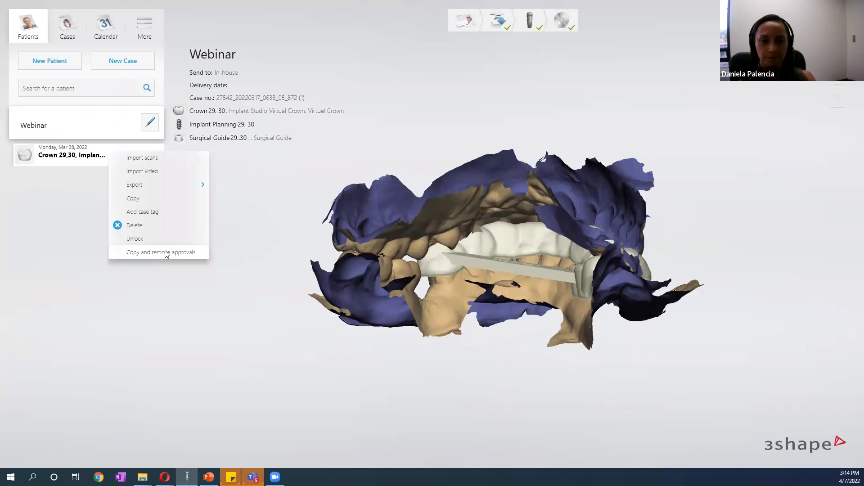
Copy the existing crown and implant planning case with its approvals removed and open the copy's order form.
left_click(165, 252)
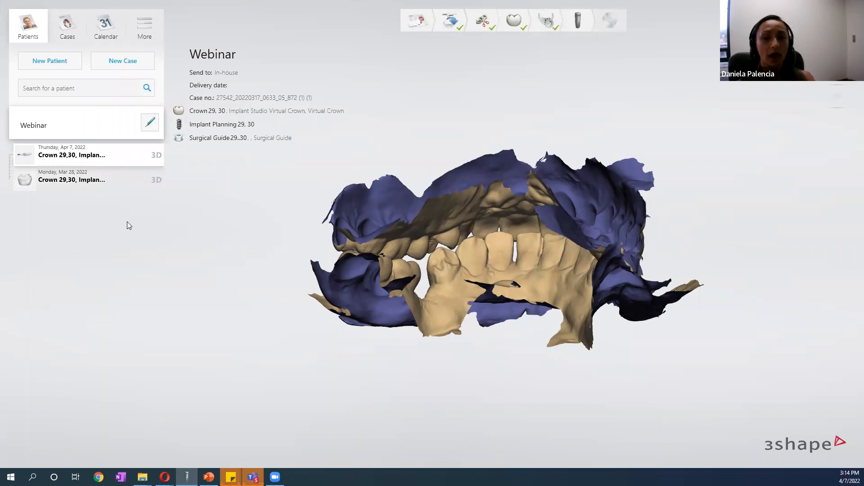
left_click_drag(697, 279, 429, 258)
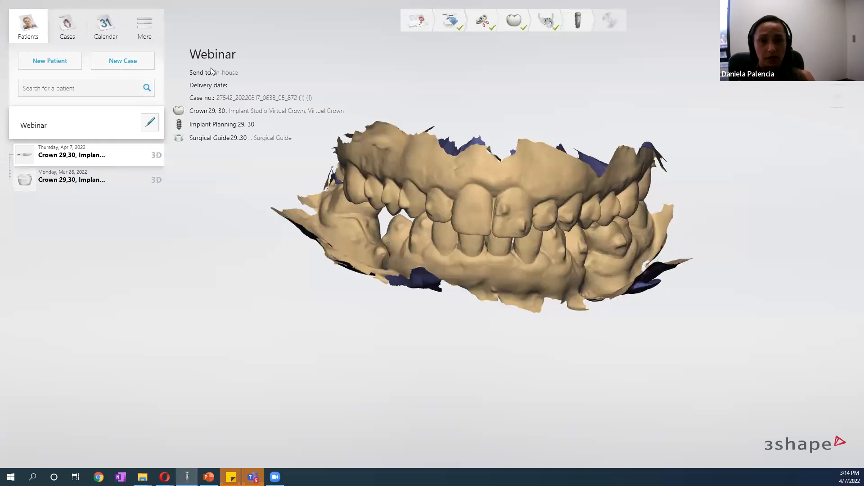
left_click(417, 20)
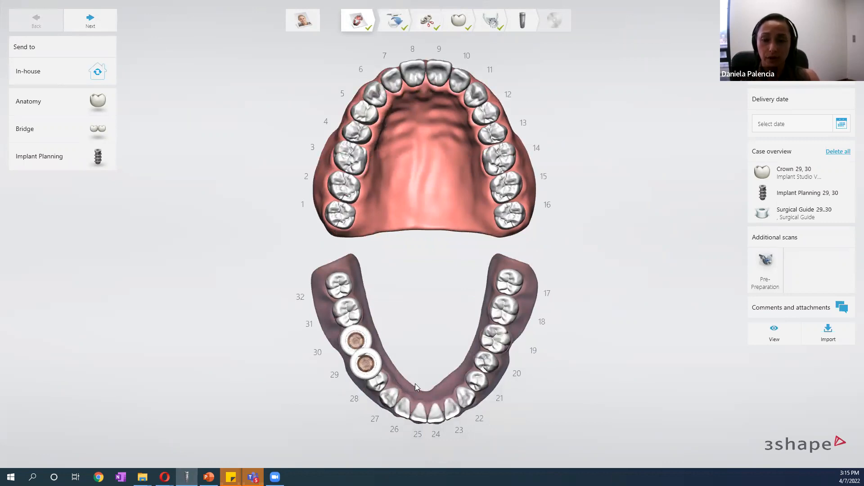
Review the crown and implant planning with surgical guide settings for teeth 29 and 30, and proceed to the tooth removal stage.
right_click_drag(412, 358, 479, 275)
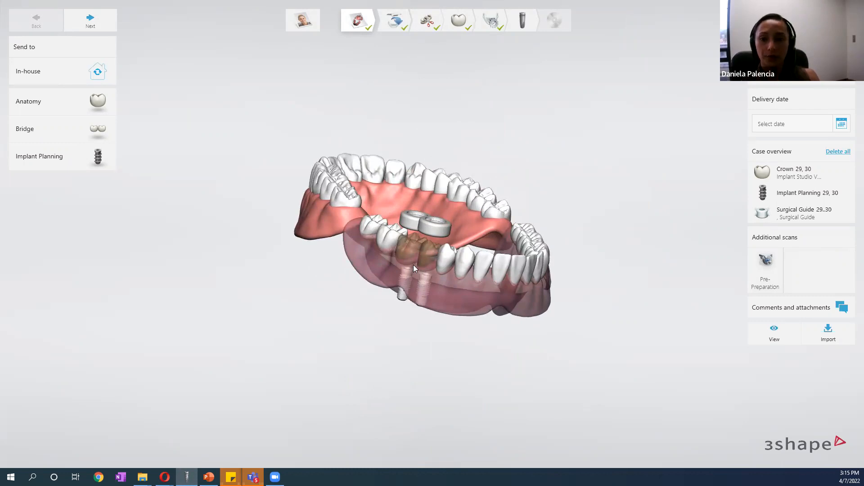
right_click_drag(431, 251, 369, 353)
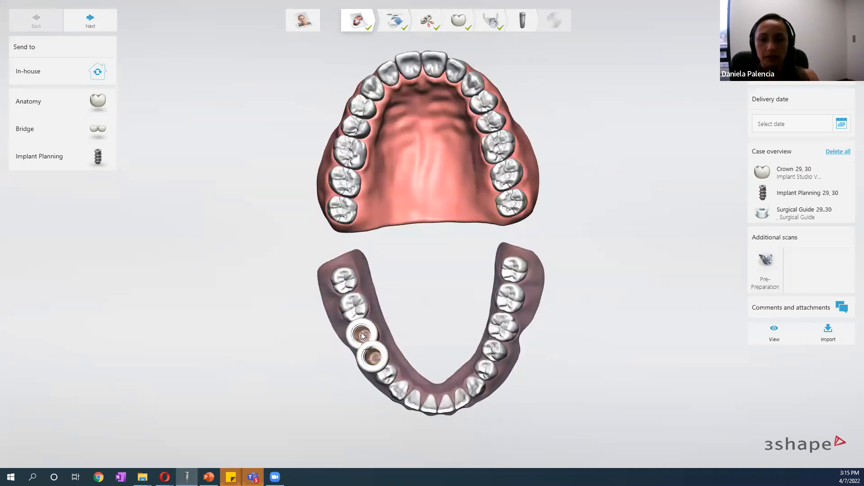
left_click(362, 335)
left_click(70, 109)
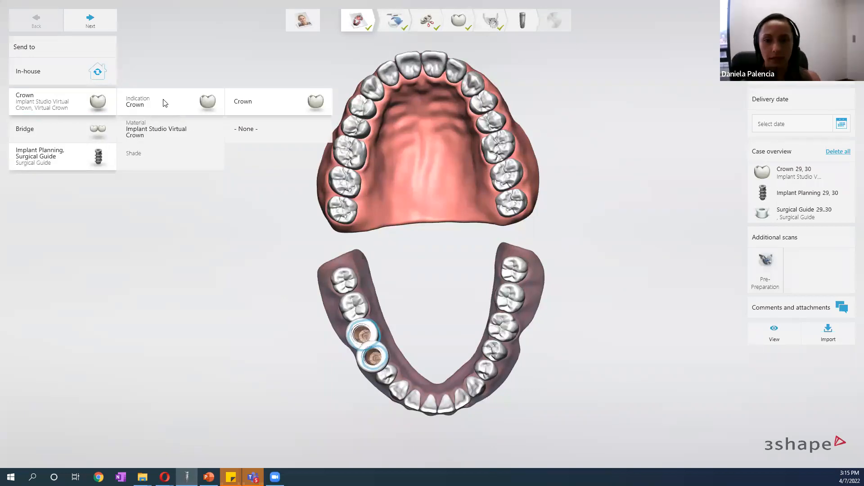
left_click(69, 158)
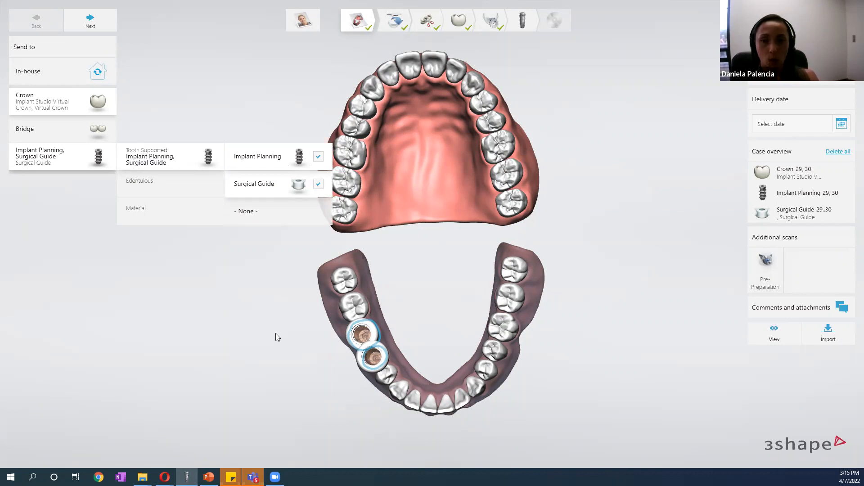
left_click(90, 30)
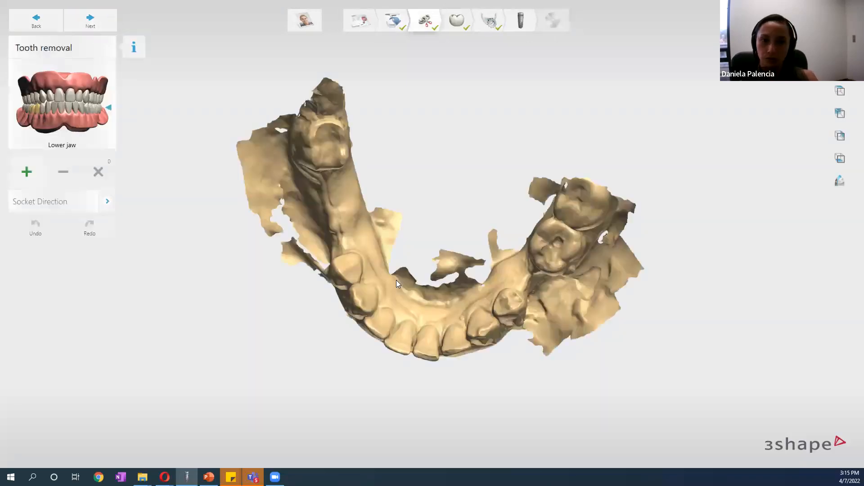
Outline the lower jaw molar behind the edentulous gap for tooth removal, and delete the outline again.
right_click_drag(394, 256, 421, 156)
right_click_drag(299, 276, 572, 259)
right_click_drag(278, 253, 507, 233)
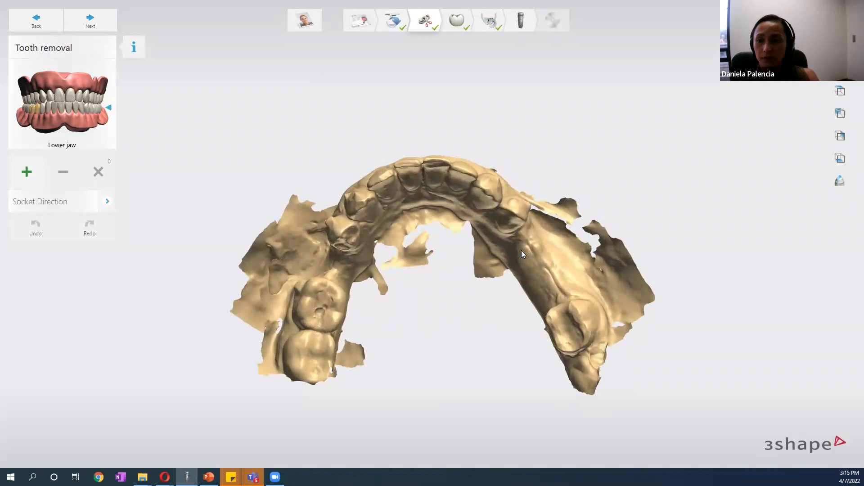
left_click(28, 172)
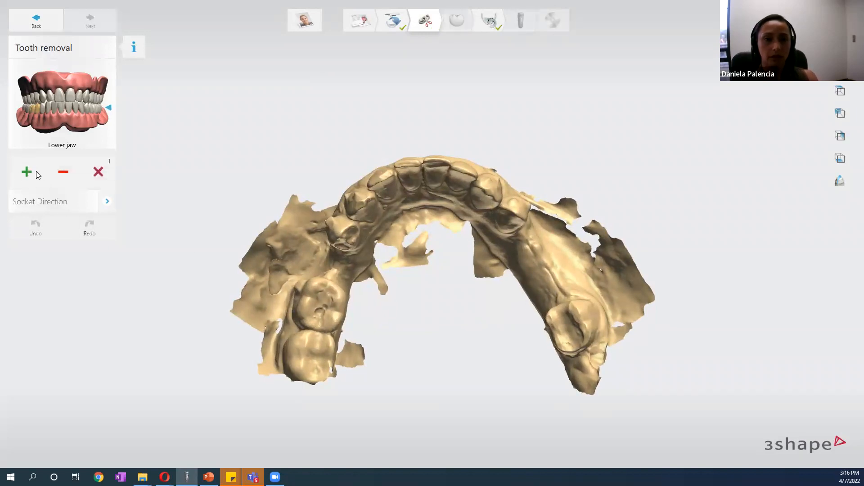
right_click_drag(522, 294, 598, 264)
scroll(580, 275, "up", 5)
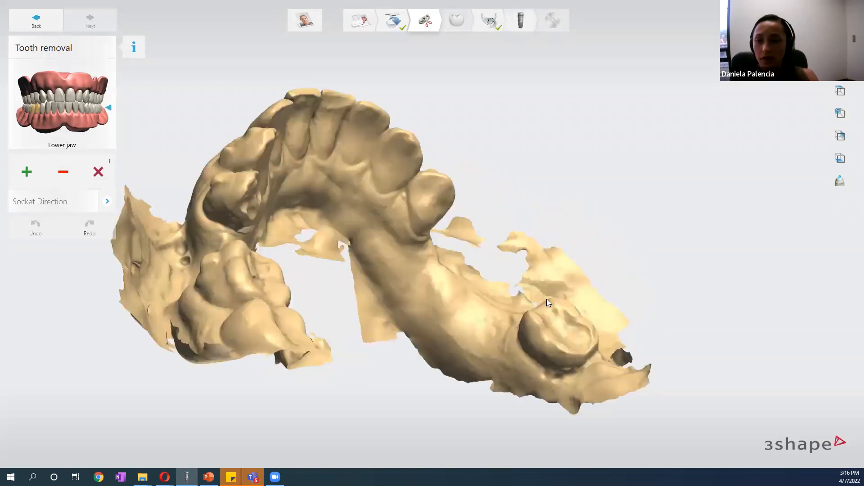
left_click(542, 320)
left_click(522, 391)
left_click(554, 404)
left_click(589, 397)
right_click_drag(616, 375, 591, 420)
left_click(614, 379)
left_click(596, 318)
left_click(571, 308)
left_click(519, 323)
left_click(498, 349)
right_click_drag(500, 424, 480, 319)
left_click_drag(451, 323, 452, 335)
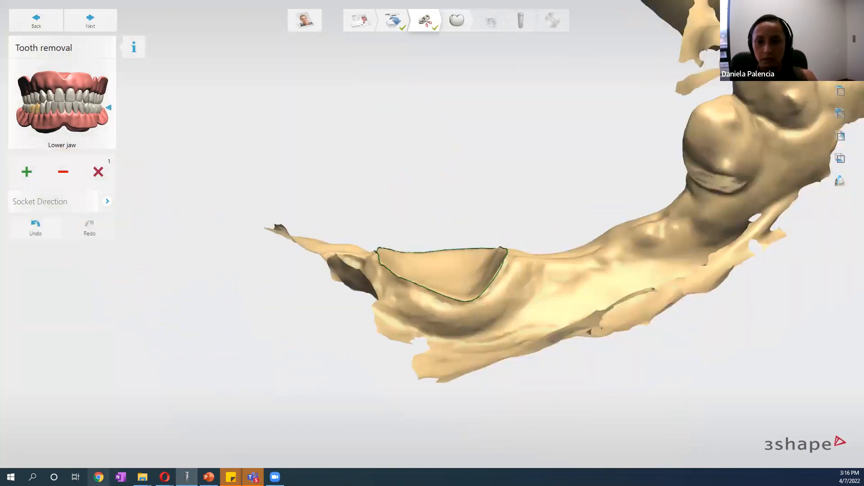
left_click(98, 173)
right_click_drag(220, 237, 242, 267)
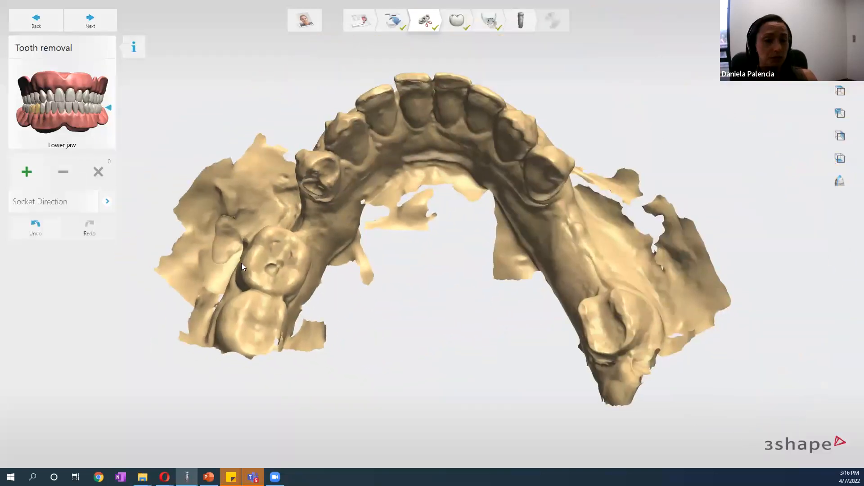
Advance to the anatomy design and inspect virtual crowns 29 and 30 against the neighbouring and opposing teeth.
left_click(102, 24)
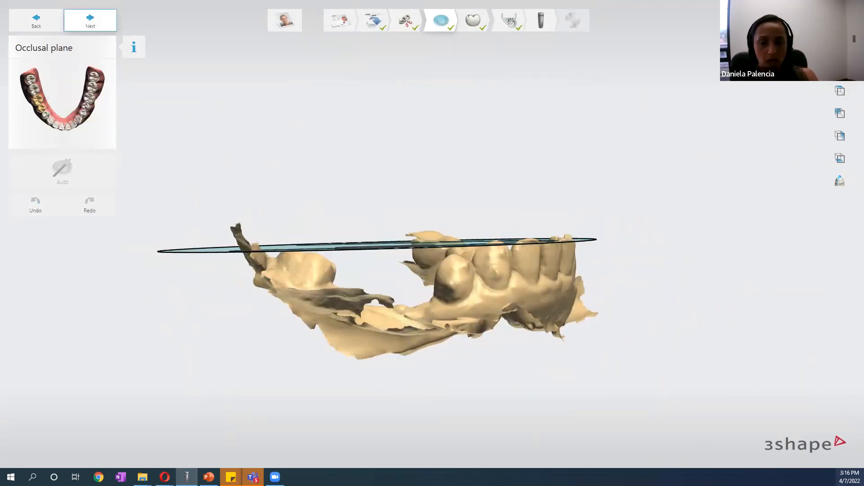
left_click_drag(795, 97, 804, 97)
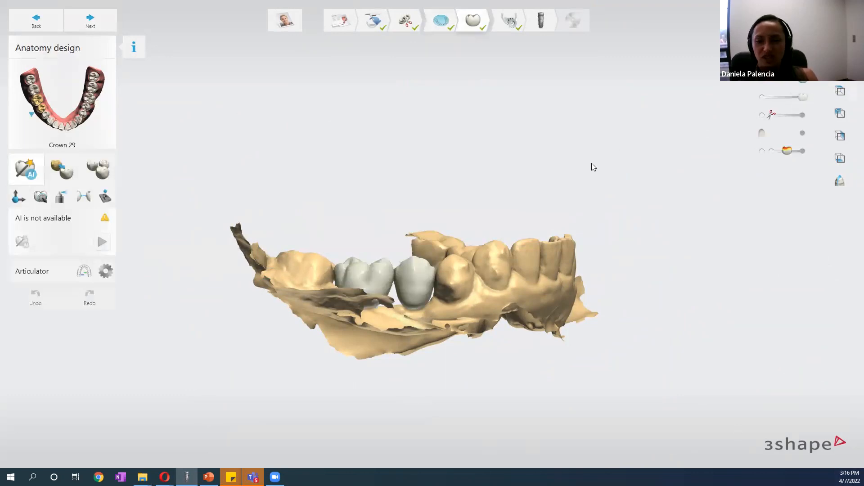
right_click_drag(356, 232, 500, 343)
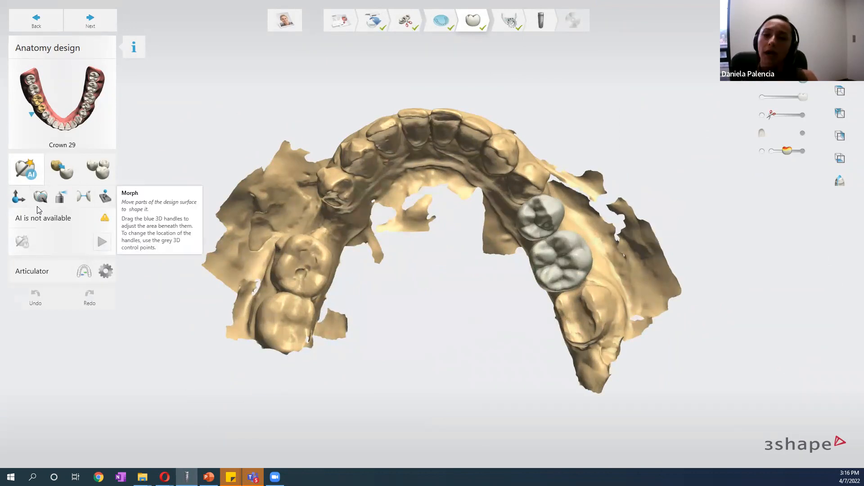
right_click_drag(539, 272, 580, 328)
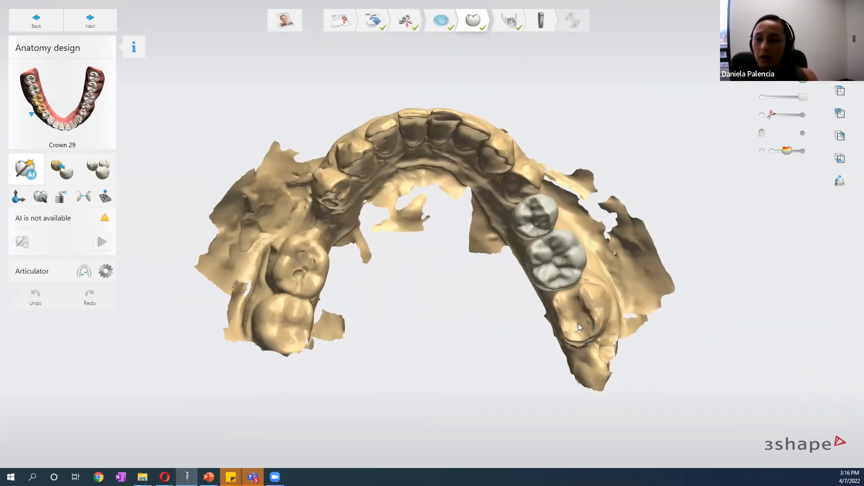
scroll(558, 296, "up", 4)
right_click_drag(616, 214, 360, 262)
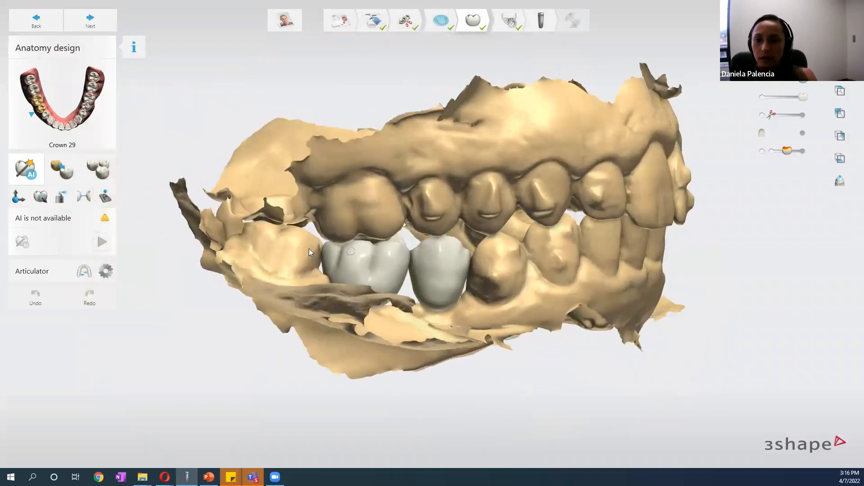
right_click_drag(523, 296, 552, 298)
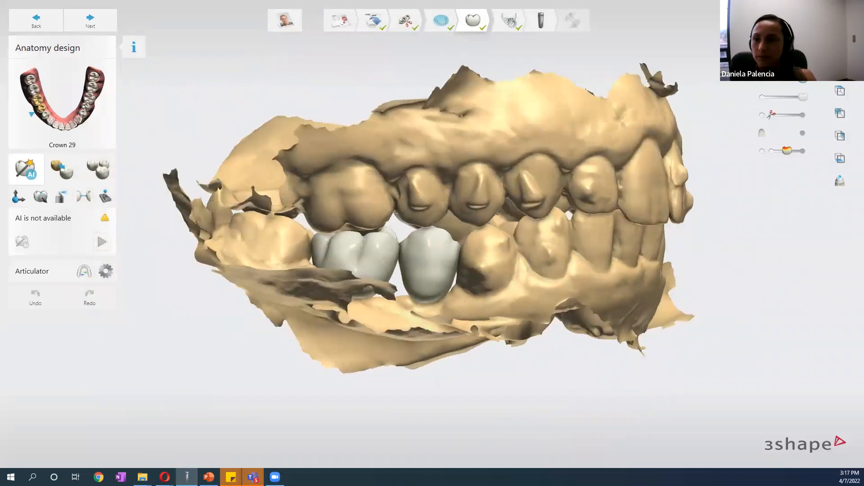
right_click_drag(528, 128, 444, 277)
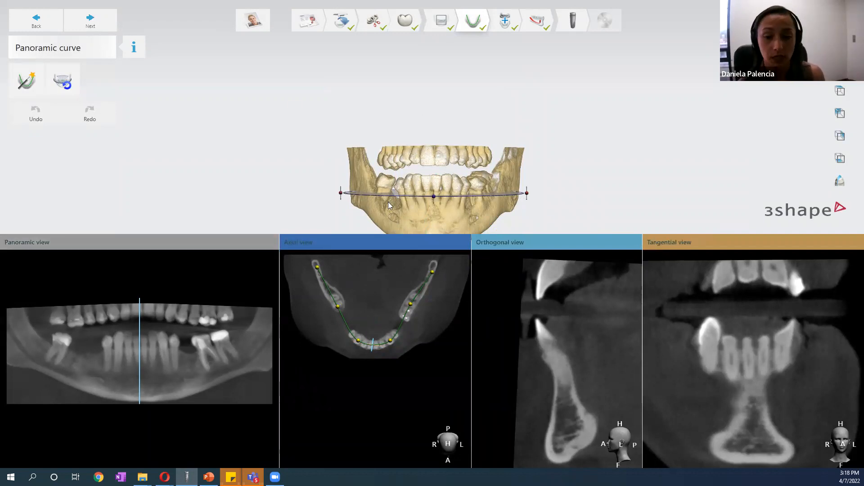
Shift the panoramic curve's rear end point on the patient's right side in the enlarged axial view, and check the enlarged panoramic view.
scroll(343, 308, "up", 2)
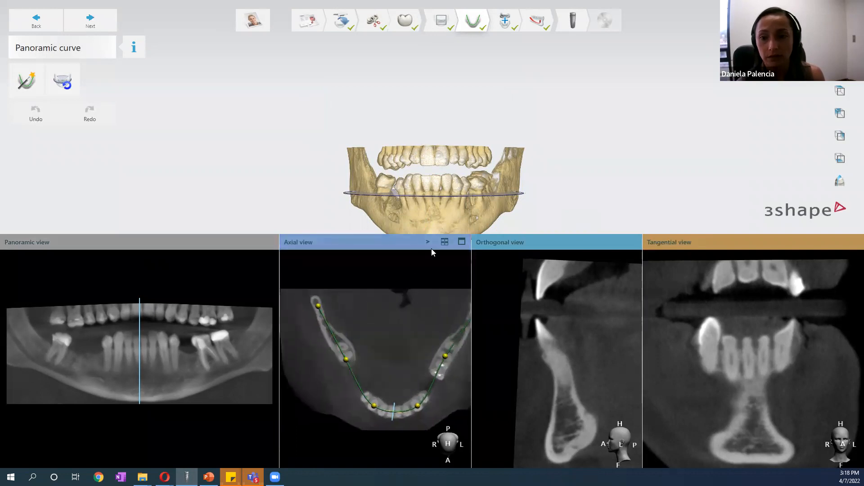
left_click(462, 242)
left_click_drag(380, 169, 378, 159)
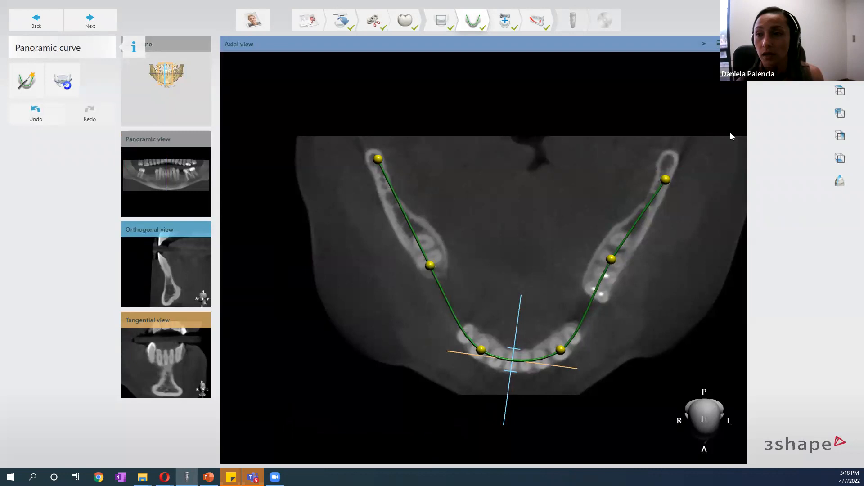
left_click(737, 45)
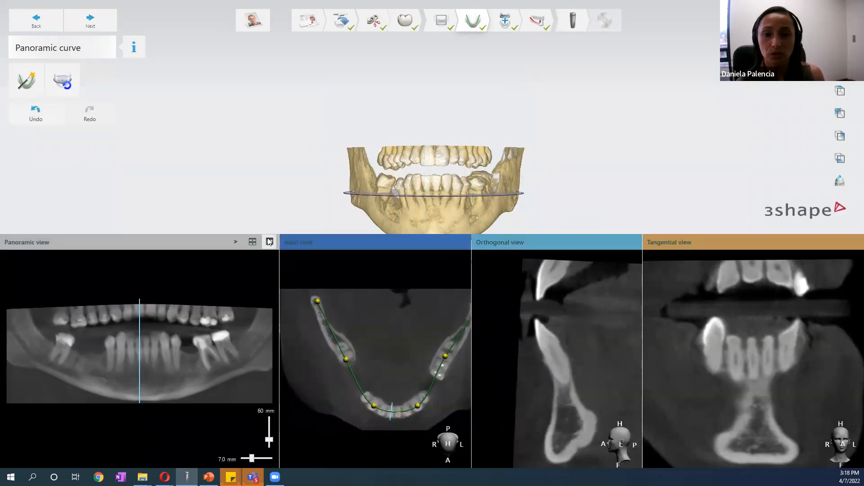
left_click(270, 242)
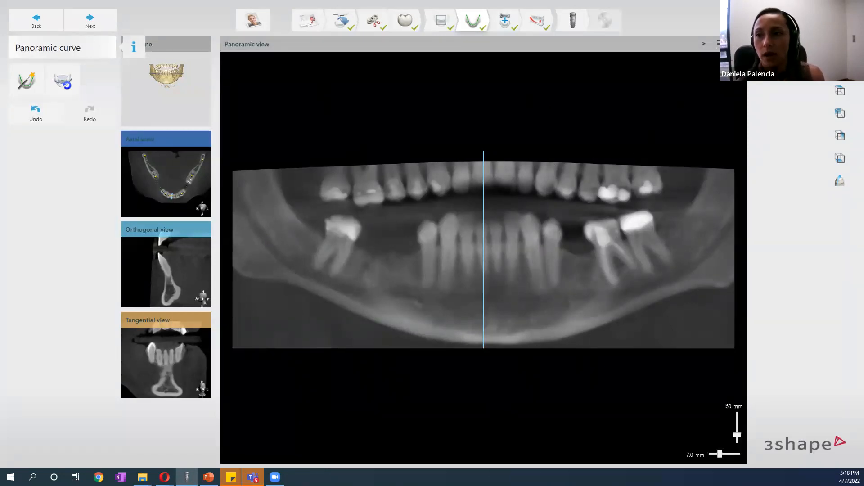
left_click(738, 43)
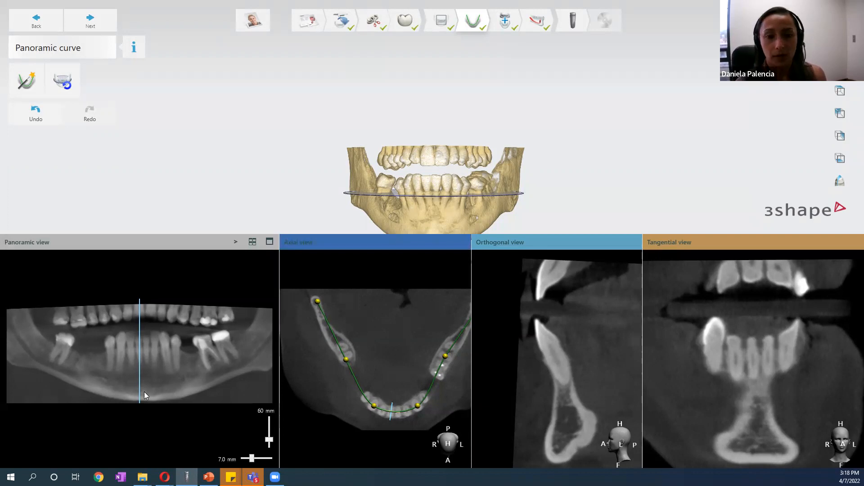
Proceed to the scan alignment stage and examine the colour-mapped fit of the lower jaw scan on the CT teeth.
left_click(95, 30)
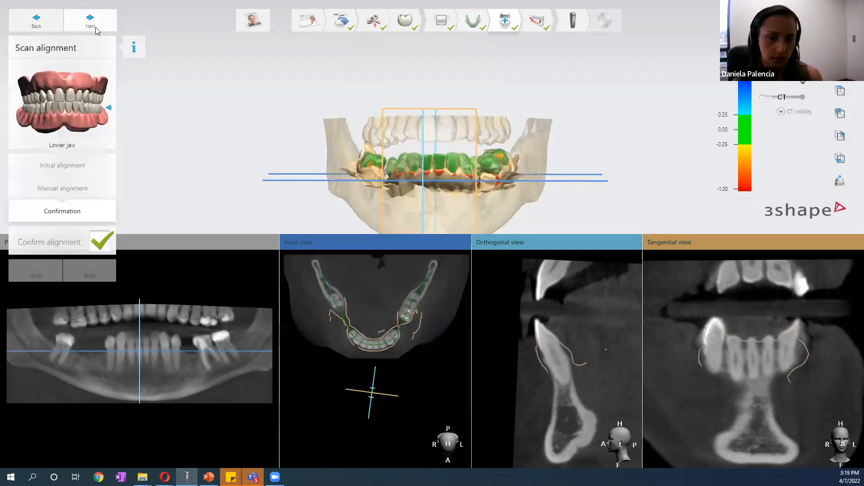
scroll(335, 131, "down", 2)
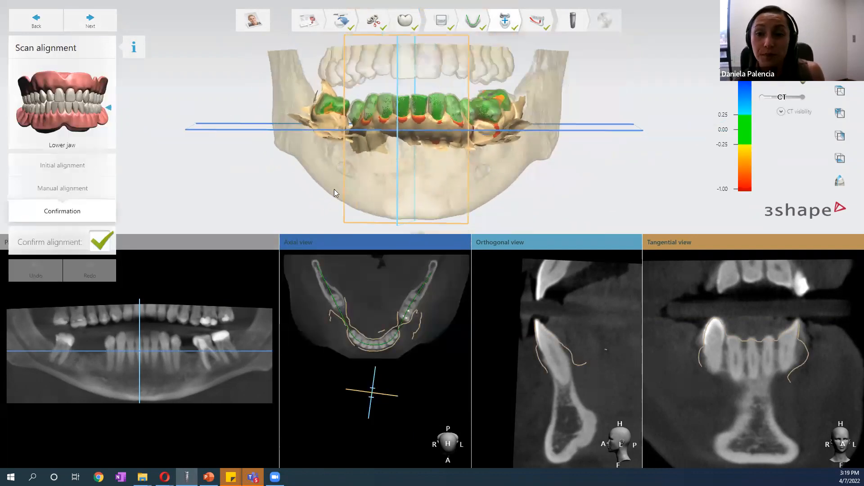
right_click_drag(334, 189, 332, 214)
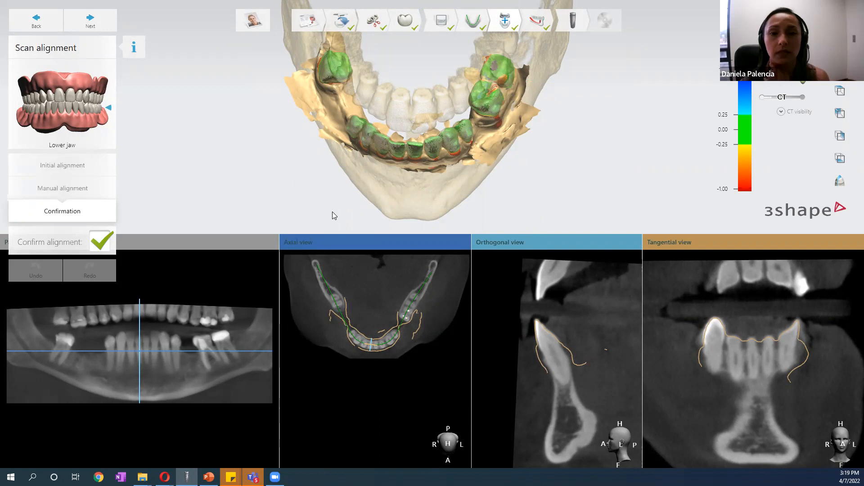
mouse_move(502, 174)
right_mouse_down()
mouse_move(491, 176)
mouse_move(499, 179)
right_mouse_up()
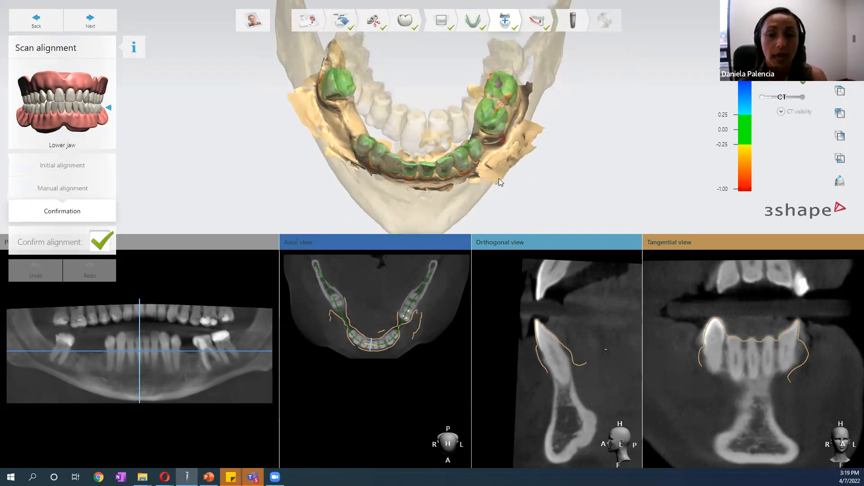
right_click_drag(502, 189, 496, 191)
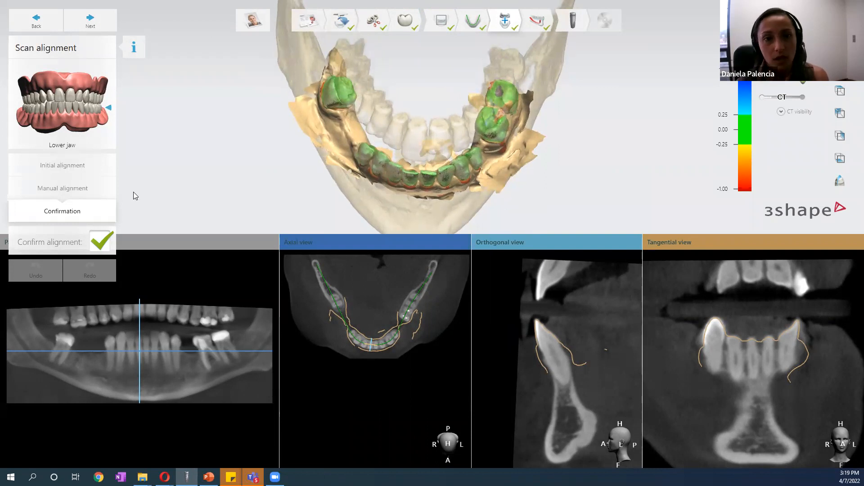
Restart the initial alignment and place matching point 1 on the lower right molar in both the CT and the surface scan.
left_click(95, 170)
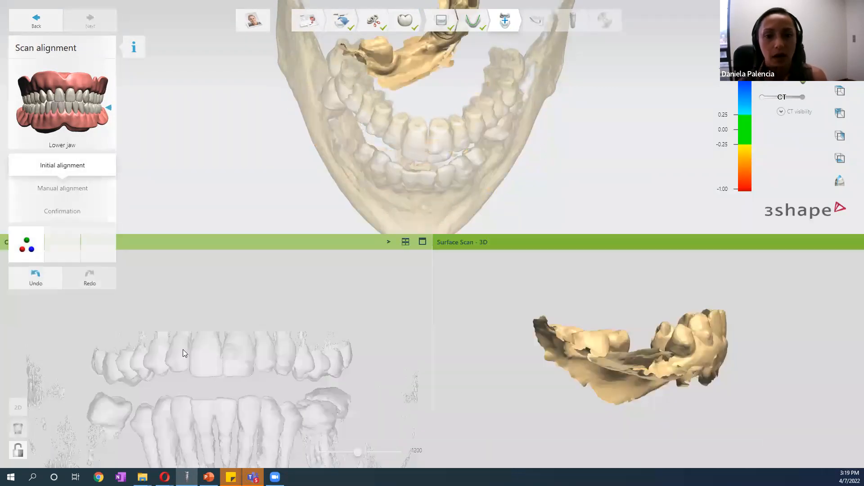
right_click_drag(183, 349, 311, 347)
right_click_drag(647, 386, 552, 372)
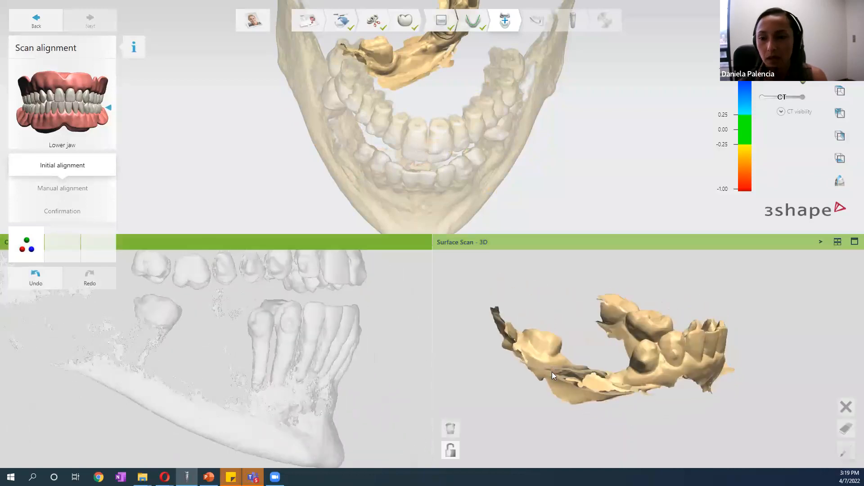
scroll(554, 362, "up", 6)
scroll(176, 317, "up", 3)
left_click(167, 294)
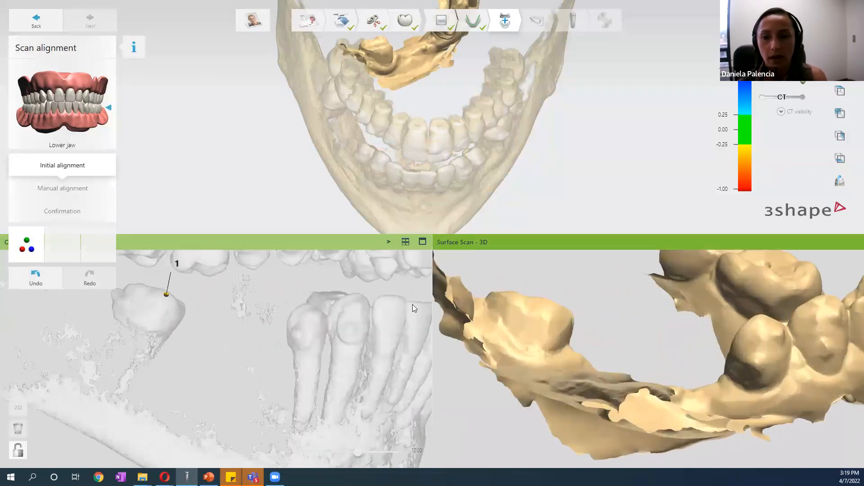
left_click(549, 302)
Place matching point 2 on the edge corner of the same lower front tooth in the CT and the surface scan.
right_click_drag(354, 332, 208, 299)
left_click(202, 262)
right_click_drag(541, 310, 589, 298)
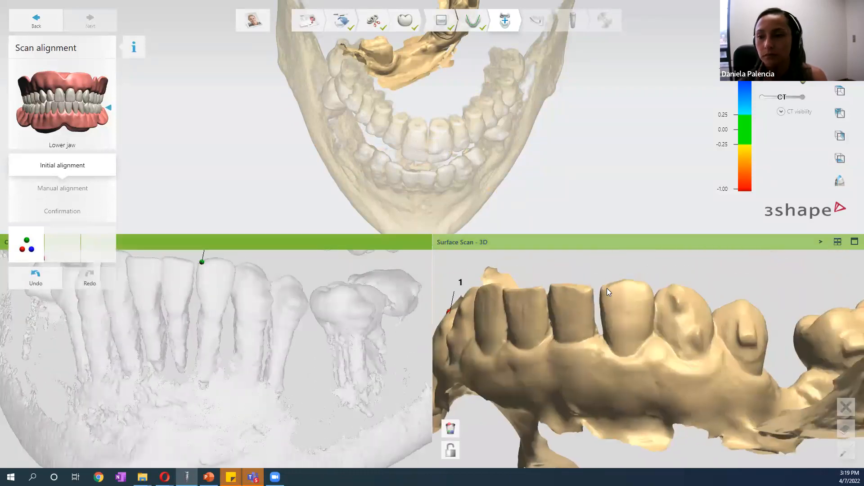
left_click(607, 288)
Place matching point 3 on the front cusp of the lower left molar in both the CT and the surface scan.
right_click_drag(314, 336, 221, 317)
left_click(200, 310)
middle_click_drag(622, 311, 557, 311)
right_click_drag(558, 315, 529, 312)
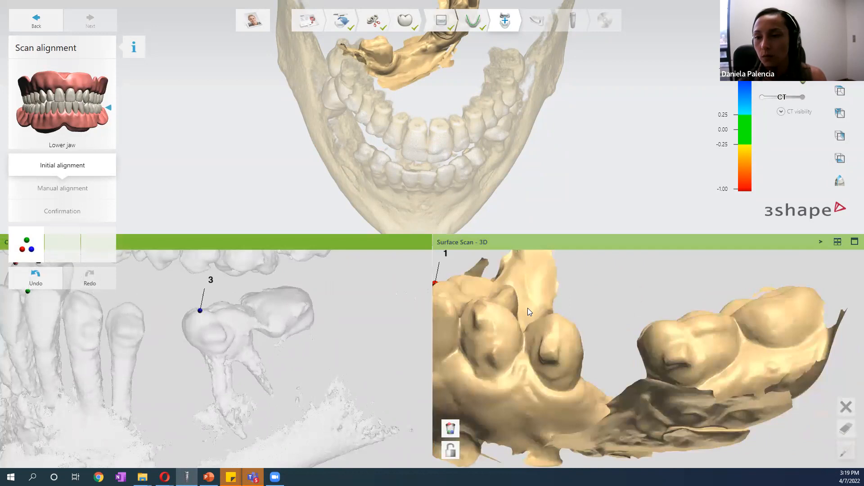
left_click(658, 323)
right_click_drag(475, 197, 450, 212)
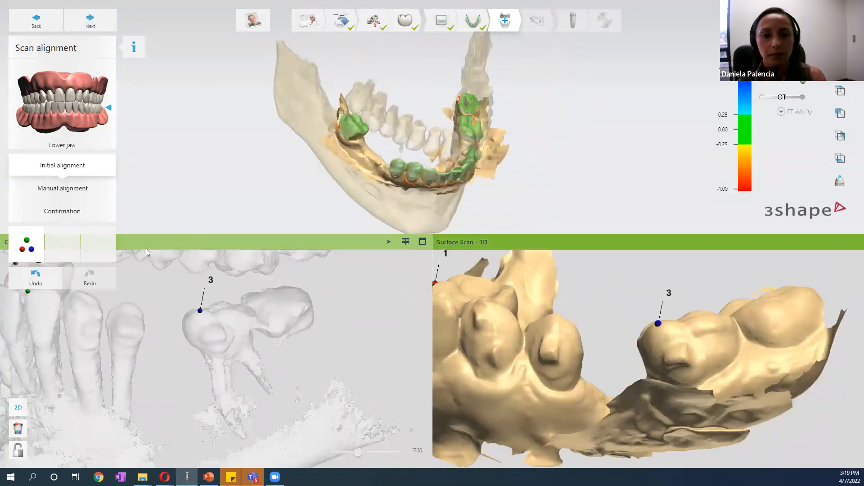
Try shifting the lower jaw scan outline in the orthogonal view during manual alignment, and undo the shift.
left_click(103, 195)
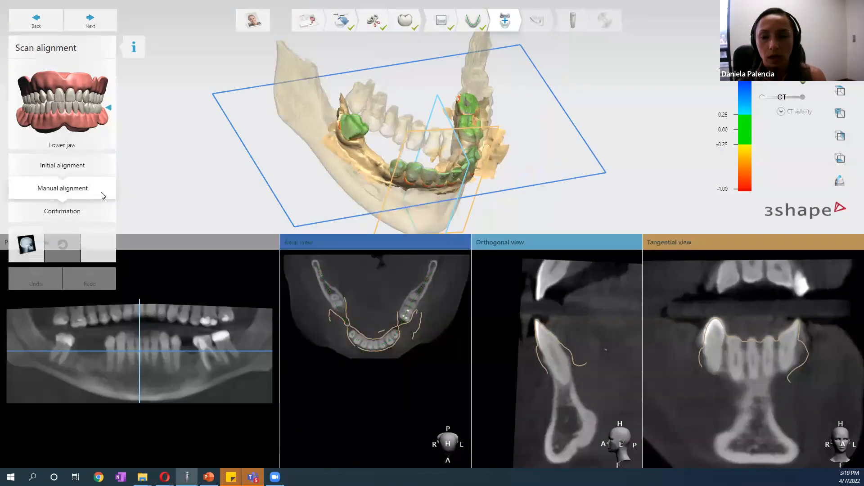
left_click_drag(543, 342, 539, 338)
left_click(40, 274)
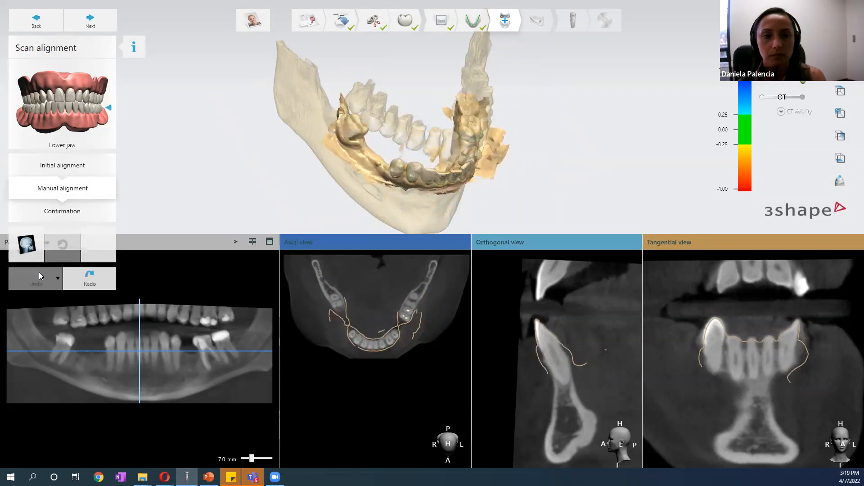
Proceed to alignment confirmation and check how the scan outline follows the lower front teeth in the cross-sections.
left_click(64, 212)
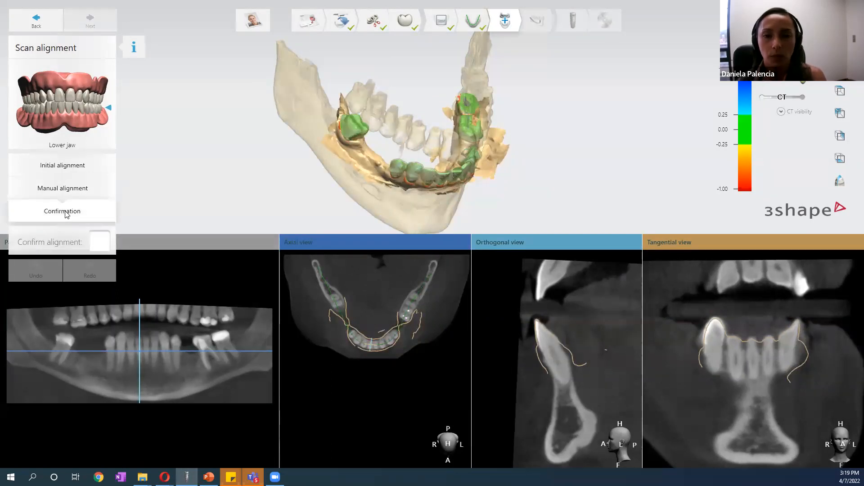
right_click_drag(444, 176, 487, 188)
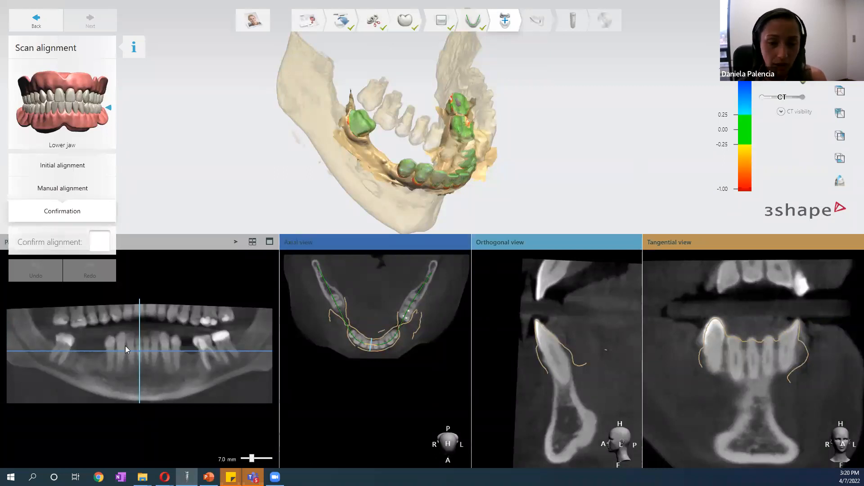
left_click_drag(120, 353, 144, 345)
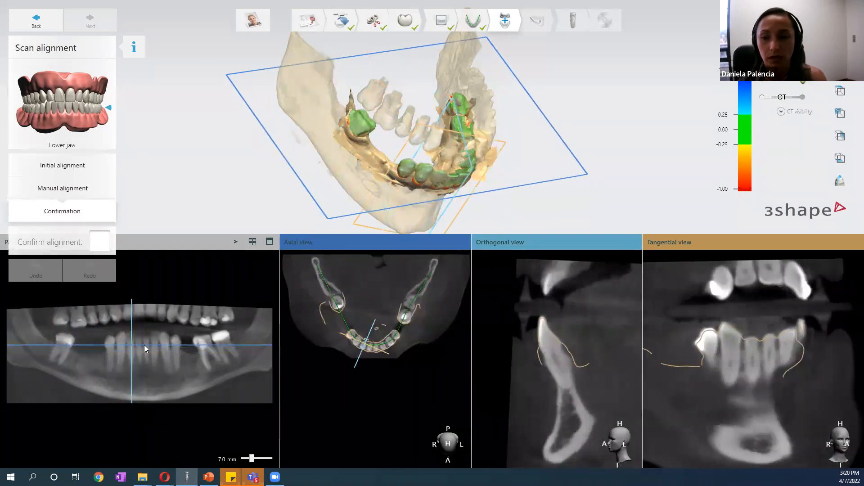
scroll(547, 348, "up", 2)
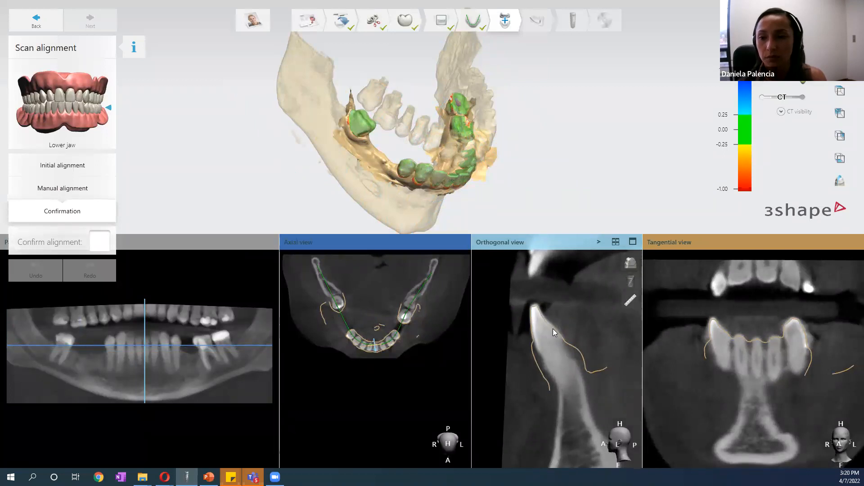
left_click_drag(145, 348, 120, 347)
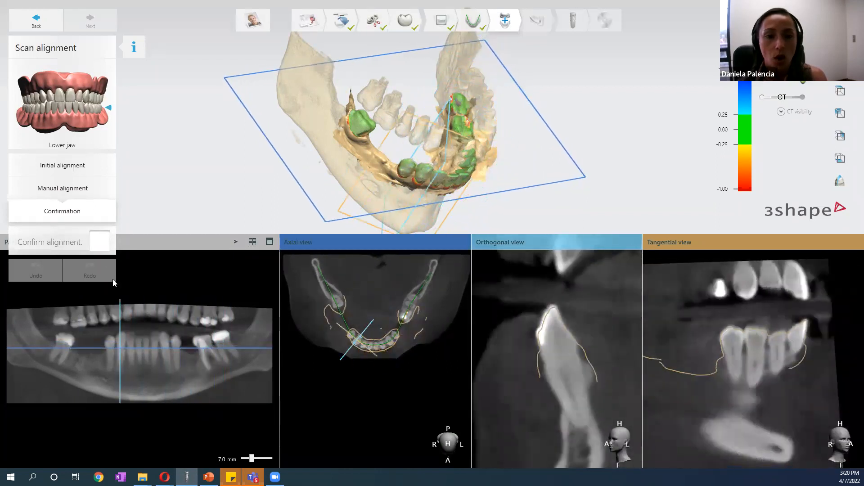
Confirm the lower jaw scan alignment and proceed to the nerve definition stage.
left_click(100, 242)
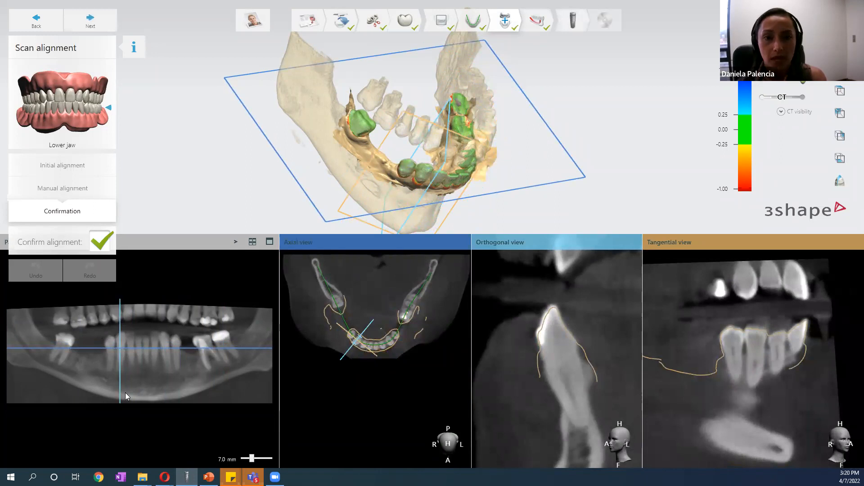
left_click(105, 245)
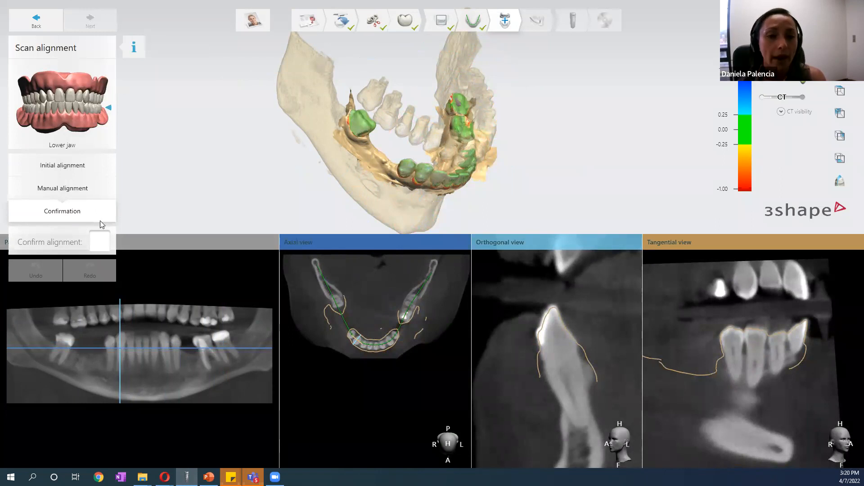
left_click(106, 242)
right_click_drag(436, 151, 525, 156)
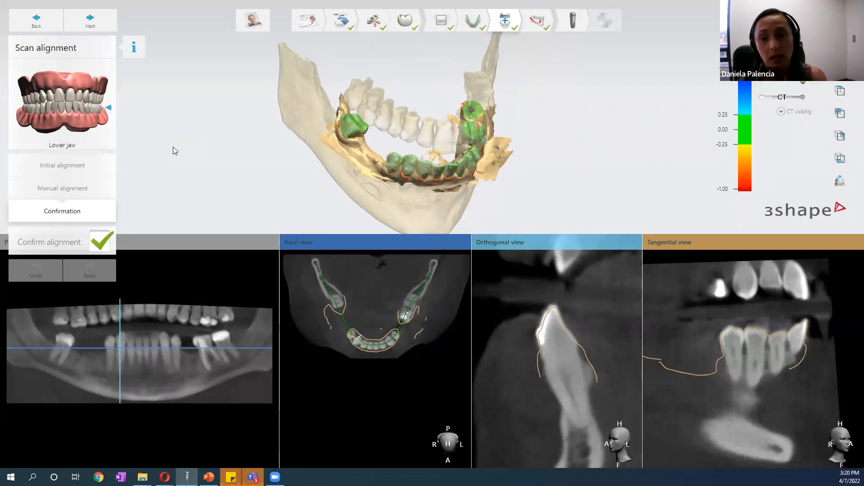
left_click(87, 22)
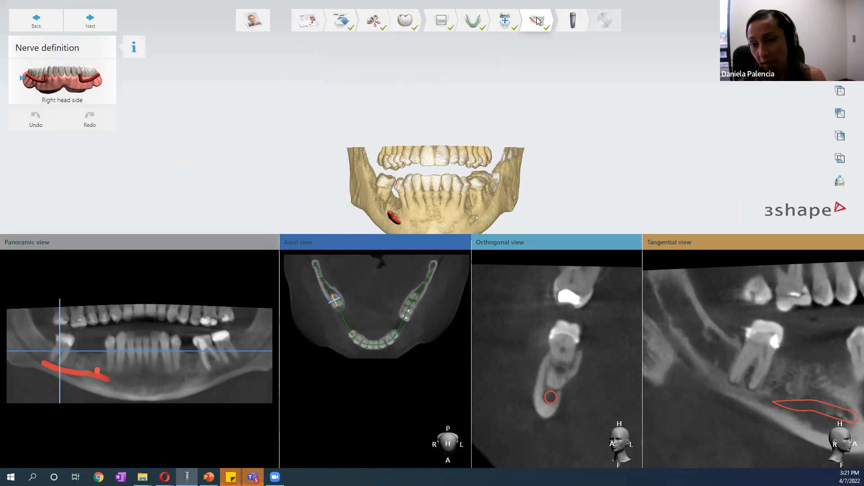
Inspect the traced right nerve at several cross-section positions along the panoramic view, and enlarge the orthogonal view.
left_click_drag(67, 358, 87, 372)
right_click_drag(358, 104, 432, 135)
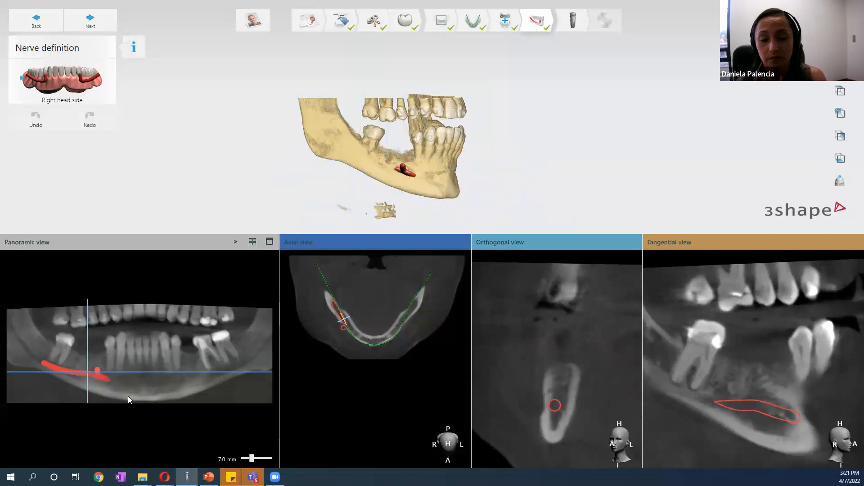
left_click_drag(89, 372, 60, 368)
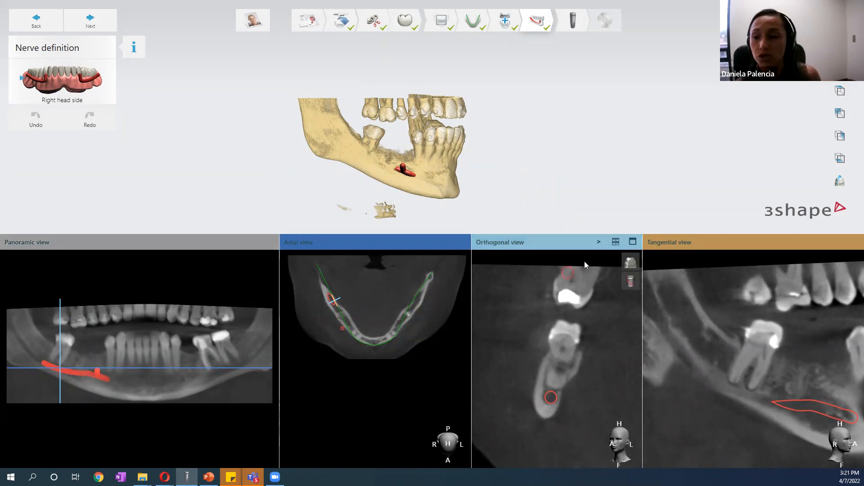
left_click(633, 241)
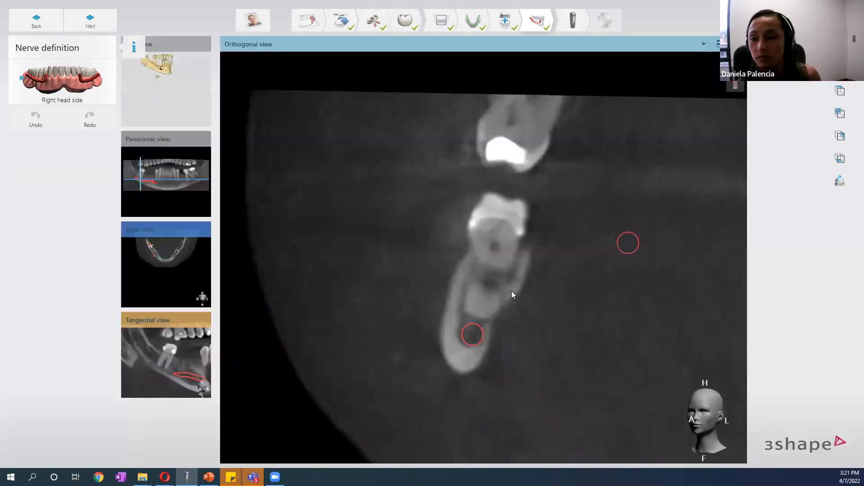
Adjust the thickness of the right nerve in the enlarged orthogonal view to fit the canal, and inspect it on the 3D jaw.
left_click(467, 331)
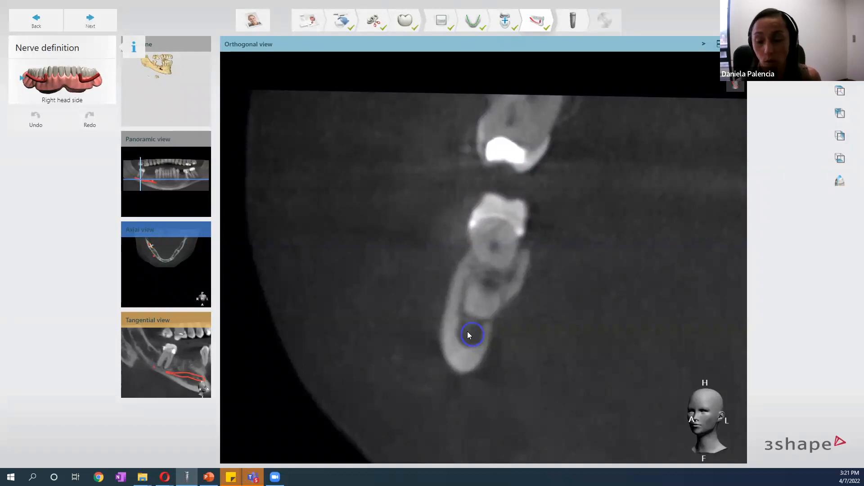
left_click(467, 335)
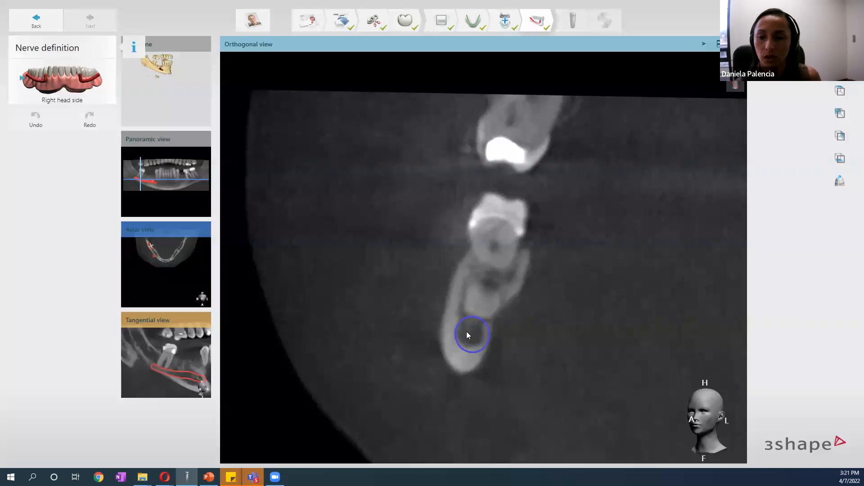
left_click(466, 332)
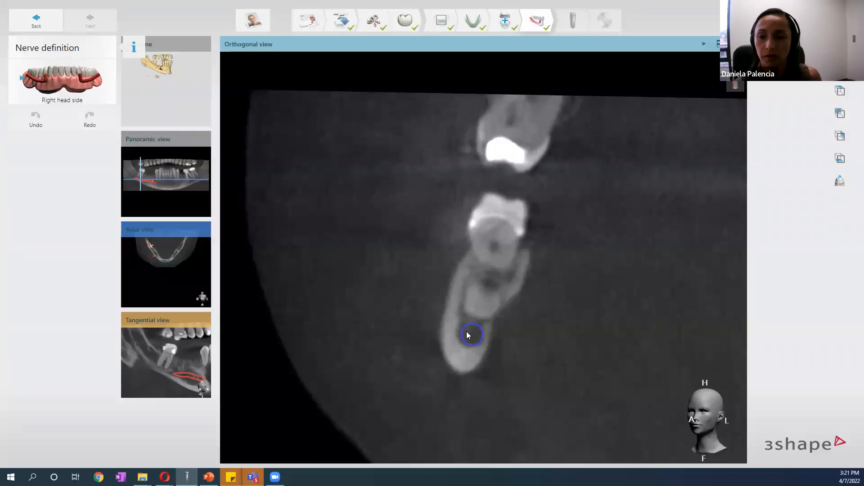
left_click(467, 332)
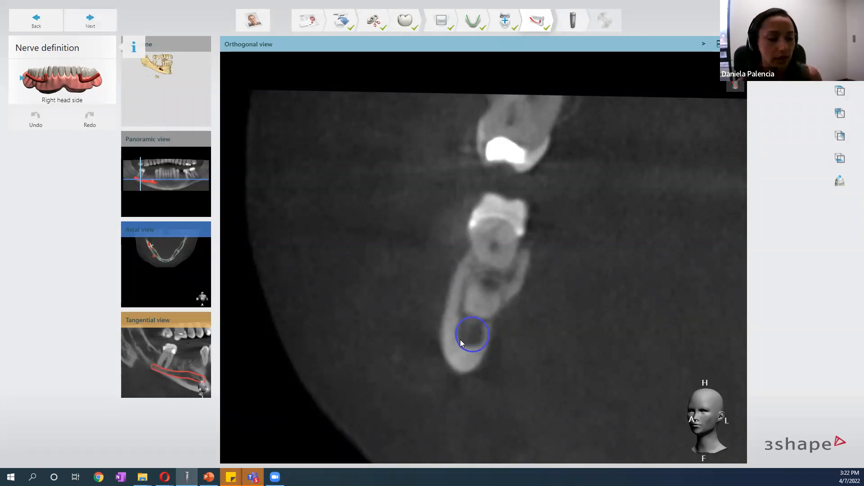
left_click(460, 341)
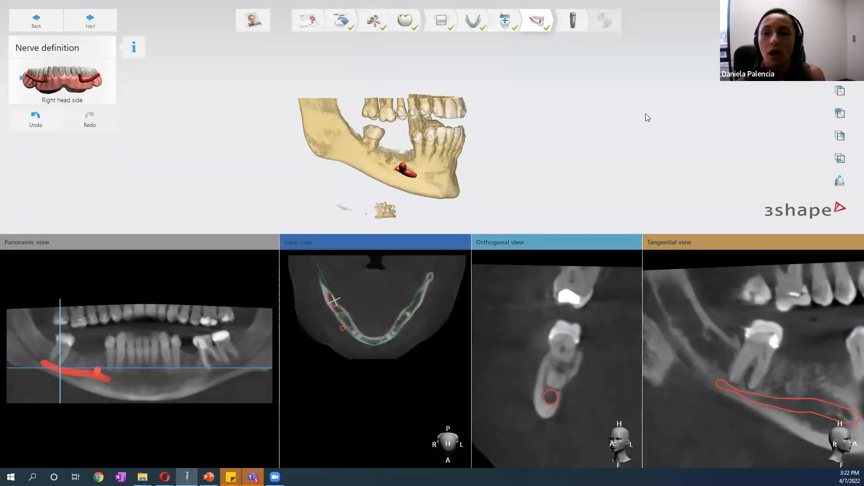
right_click_drag(454, 157, 565, 151)
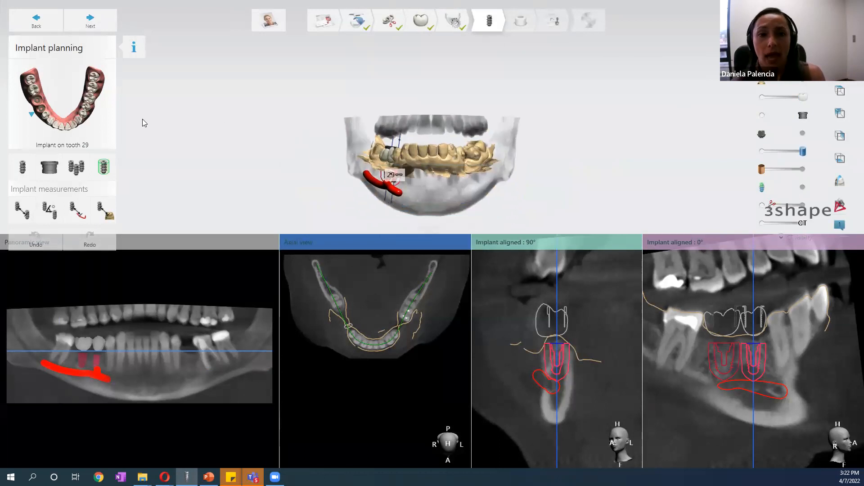
Change the implant manufacturer for tooth 29 to Nobel Biocare.
left_click(22, 167)
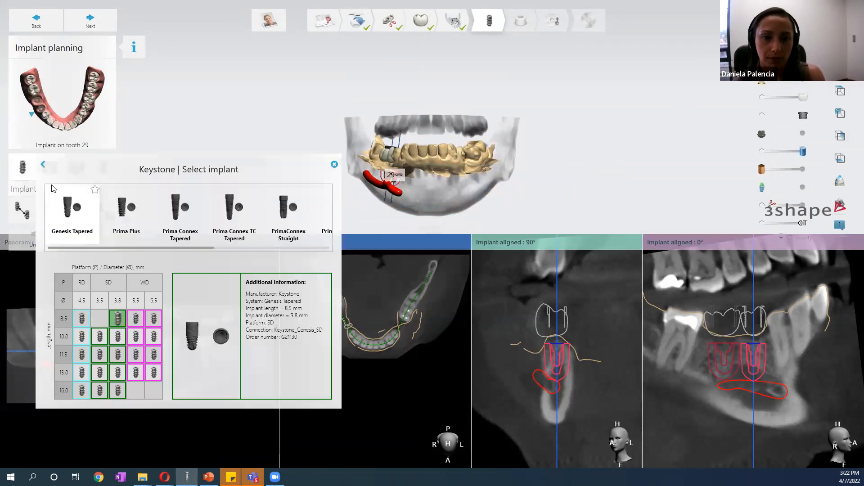
left_click(44, 165)
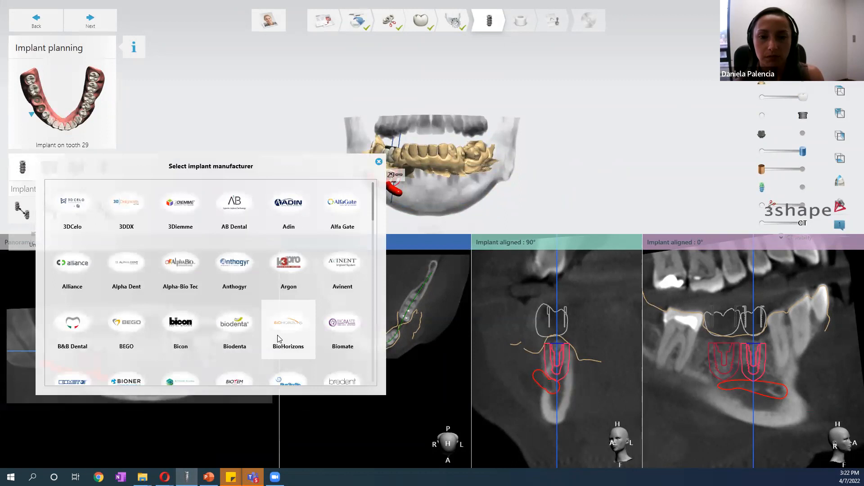
scroll(278, 338, "down", 5)
scroll(278, 339, "down", 5)
scroll(278, 338, "down", 1)
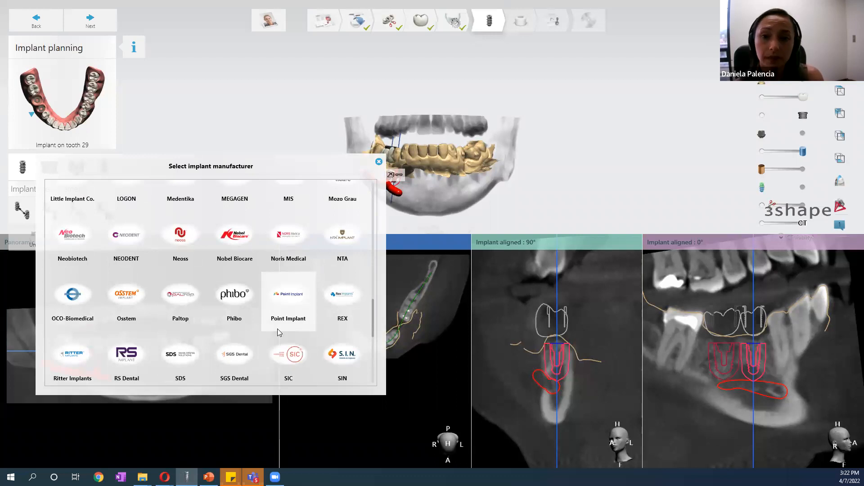
left_click(229, 247)
Choose the NobelActive implant with 3.5 mm diameter and 8.5 mm length for tooth 29, and enlarge the implant-aligned 90° view.
left_click_drag(111, 255, 166, 260)
left_click(177, 212)
right_click_drag(505, 176, 488, 171)
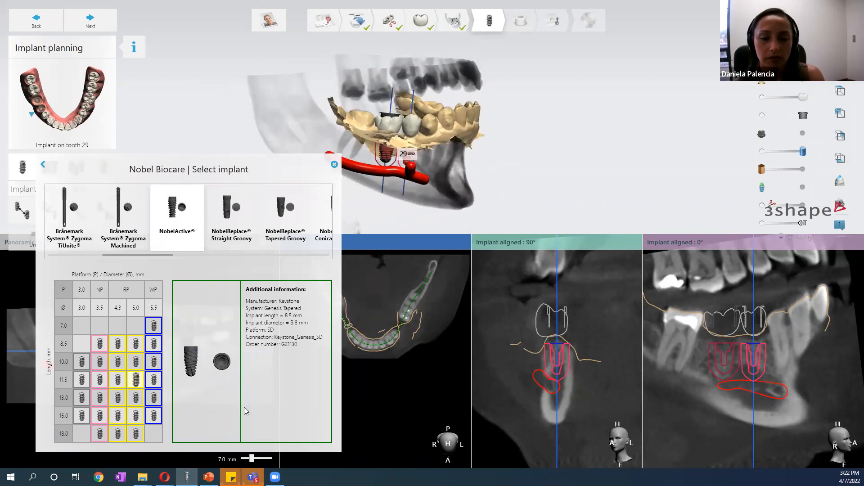
left_click(100, 343)
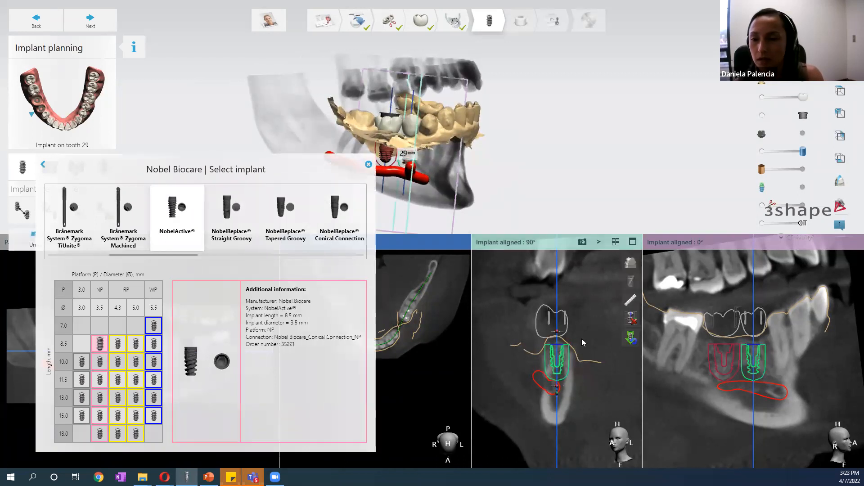
left_click(632, 242)
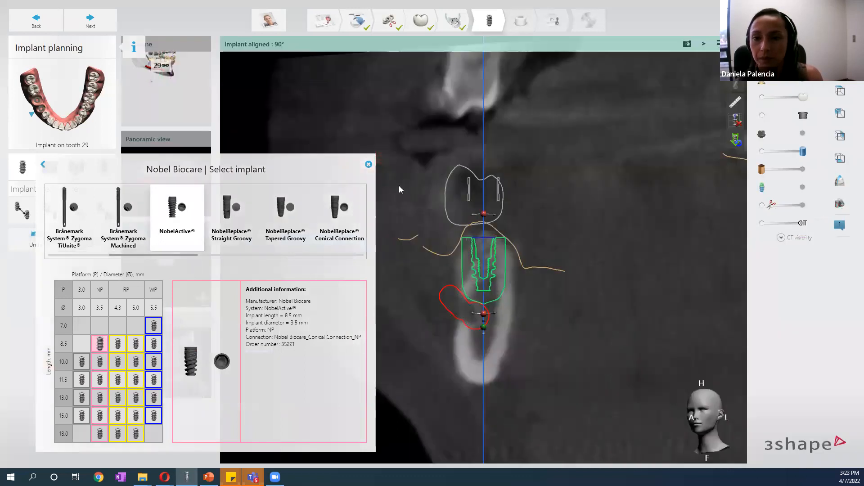
left_click(369, 164)
Browse the sleeve manufacturers available for the implant on tooth 29.
left_click(45, 170)
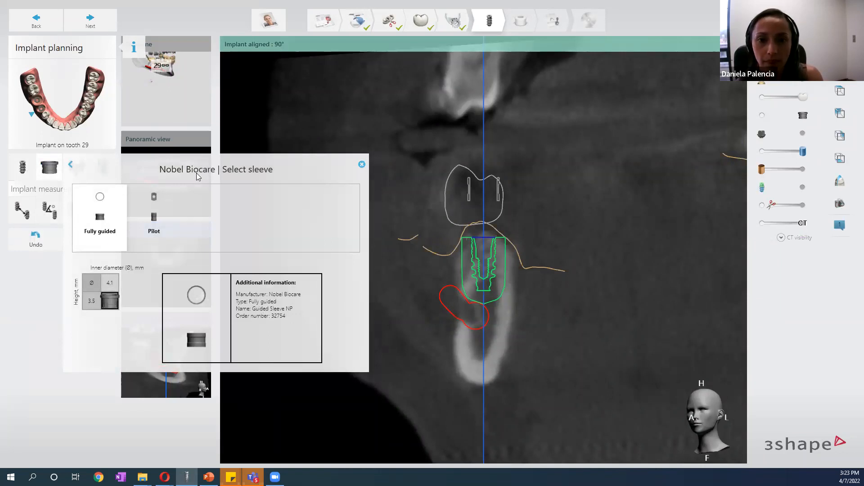
left_click(70, 165)
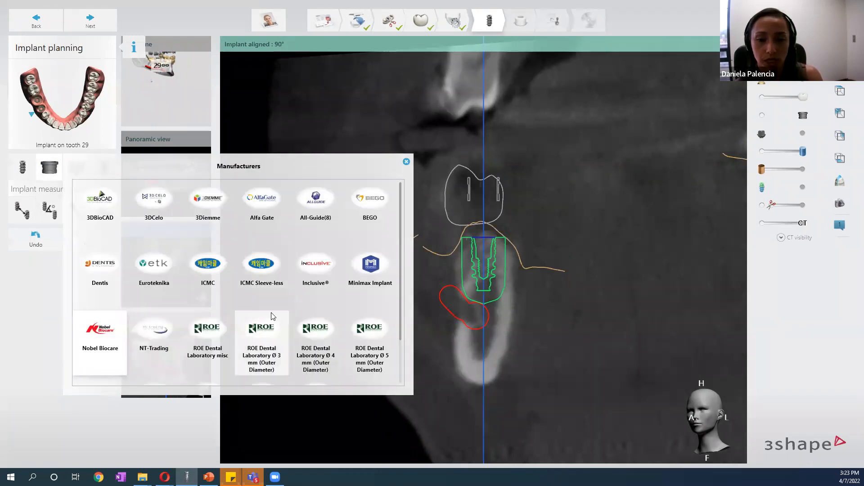
scroll(271, 315, "down", 1)
scroll(271, 315, "up", 1)
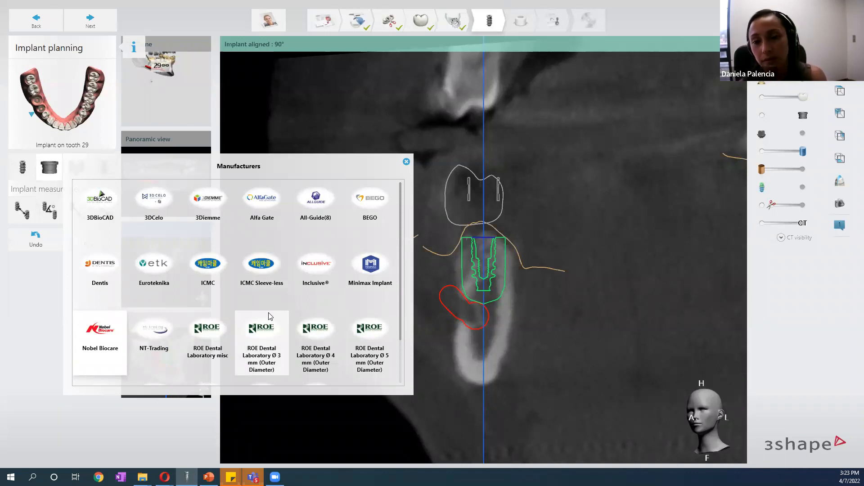
scroll(270, 316, "down", 1)
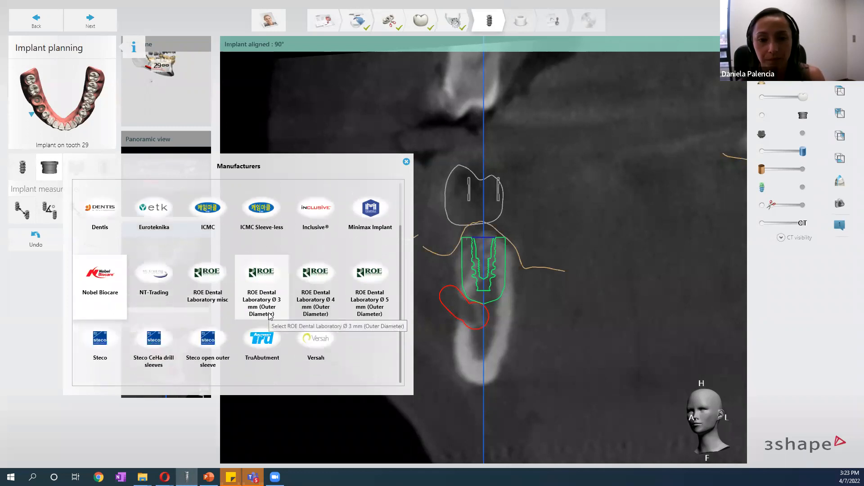
left_click(406, 161)
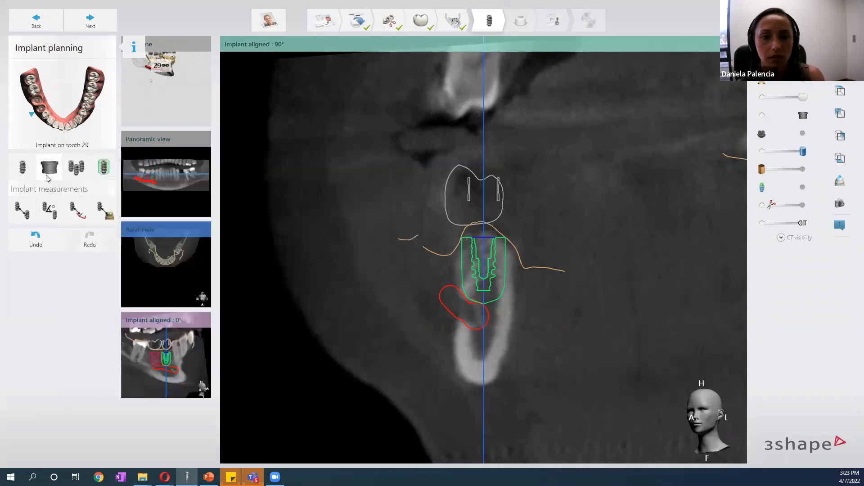
Switch the sleeve on tooth 29 to the Nobel Biocare Pilot type, Guided Pilot Drill Sleeve 2.0mm.
left_click(47, 177)
left_click(154, 284)
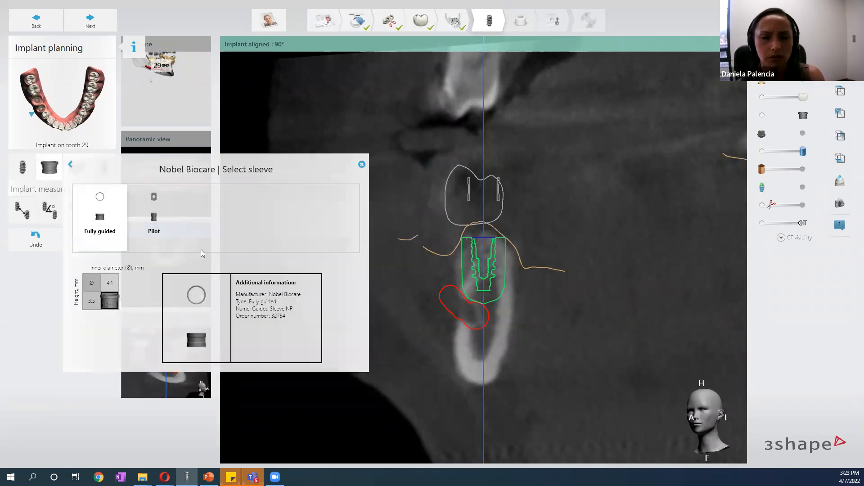
left_click(165, 229)
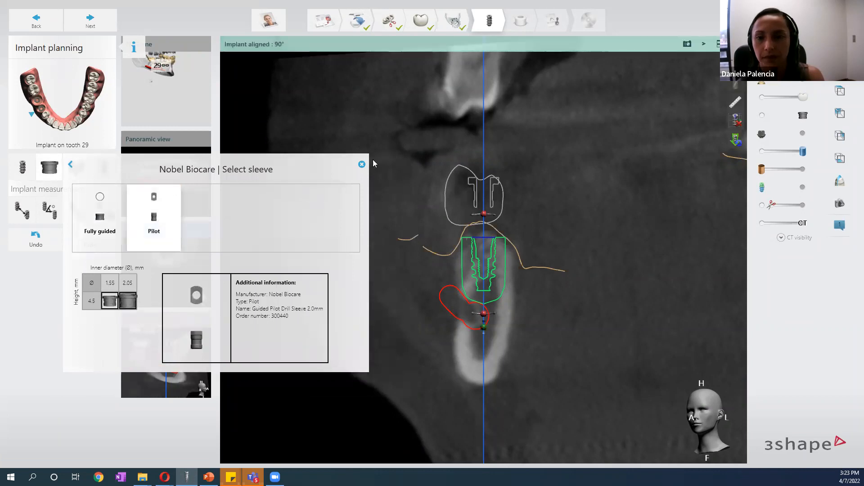
Fine-tune the tilt of the implant on tooth 29 in the implant-aligned 90° view.
left_click(361, 164)
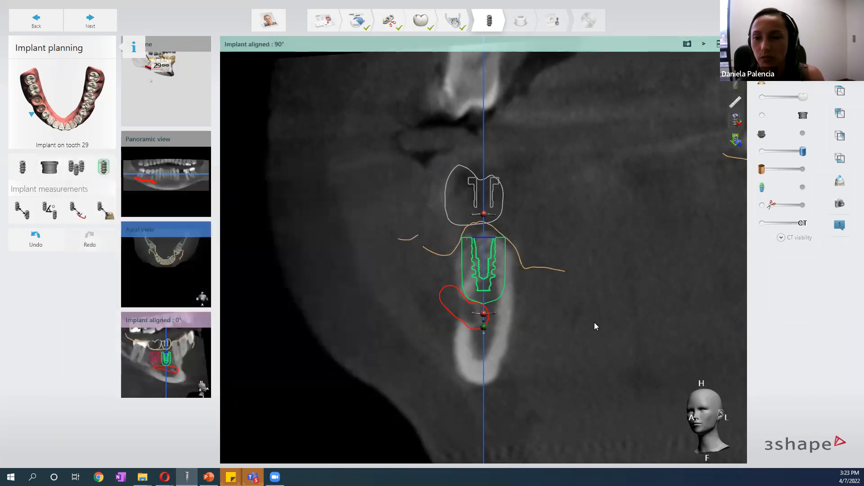
scroll(510, 293, "up", 3)
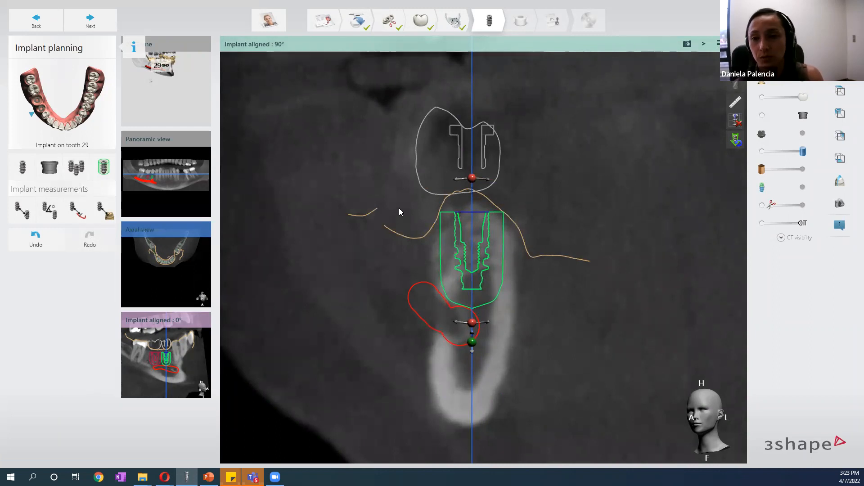
mouse_move(471, 322)
left_mouse_down()
mouse_move(484, 324)
mouse_move(472, 326)
left_mouse_up()
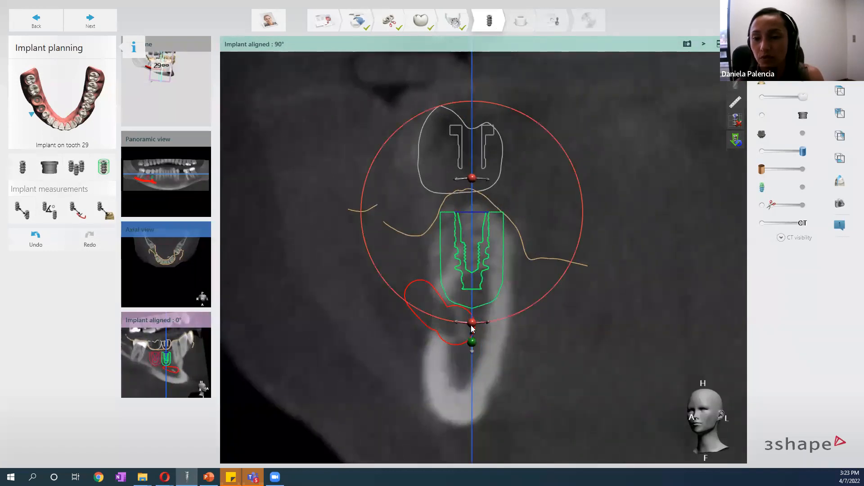
left_click_drag(472, 179, 472, 180)
Try to move the implant on tooth 29 deeper toward the nerve, check the custom safety zone settings, and raise the implant again.
left_click_drag(472, 342, 472, 356)
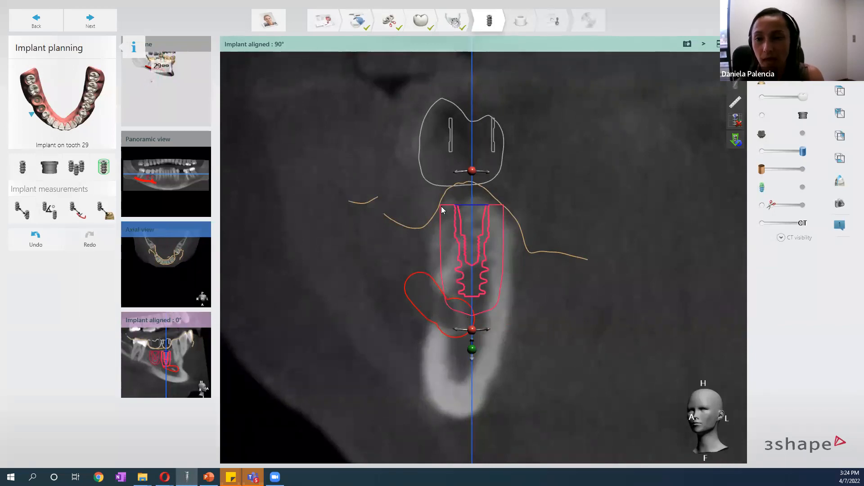
mouse_move(106, 174)
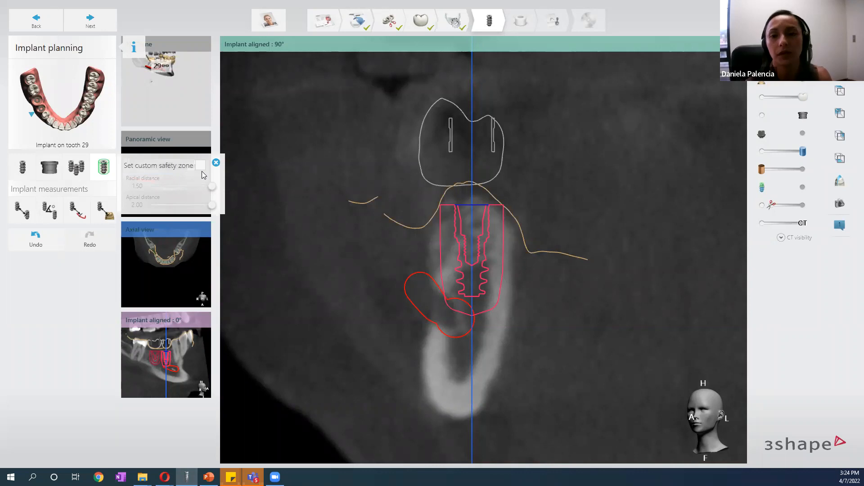
mouse_move(249, 188)
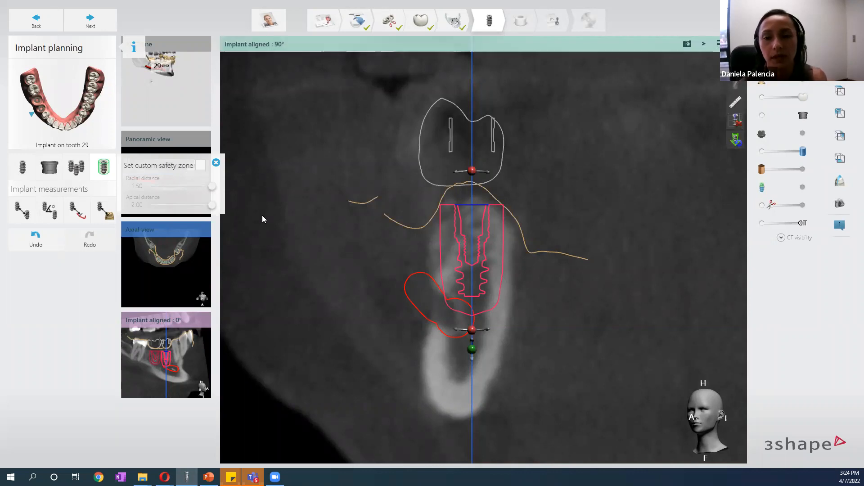
left_click(218, 165)
left_click_drag(473, 347, 472, 342)
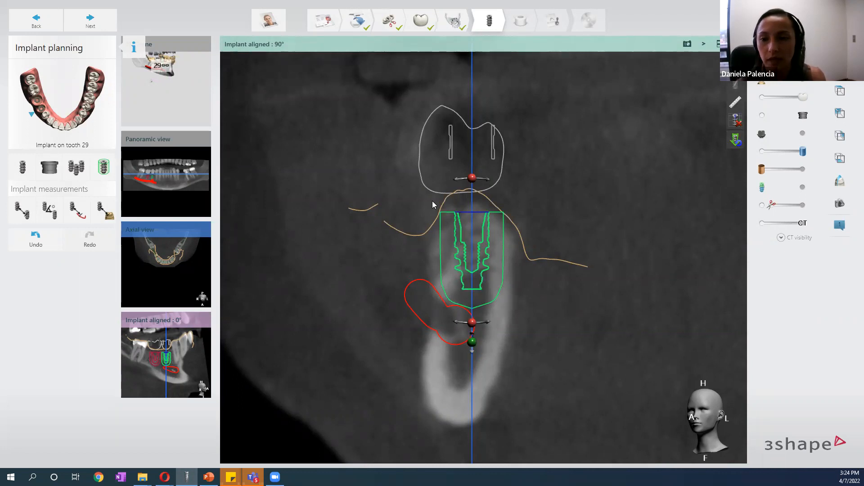
Select the implant on tooth 30 in the implant-aligned 0° view and enlarge its 90° view.
left_click(174, 349)
left_click(437, 259)
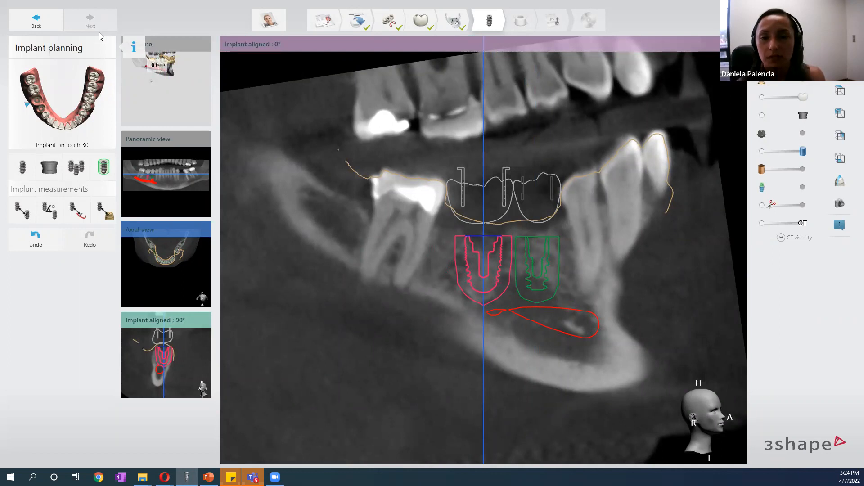
left_click(184, 358)
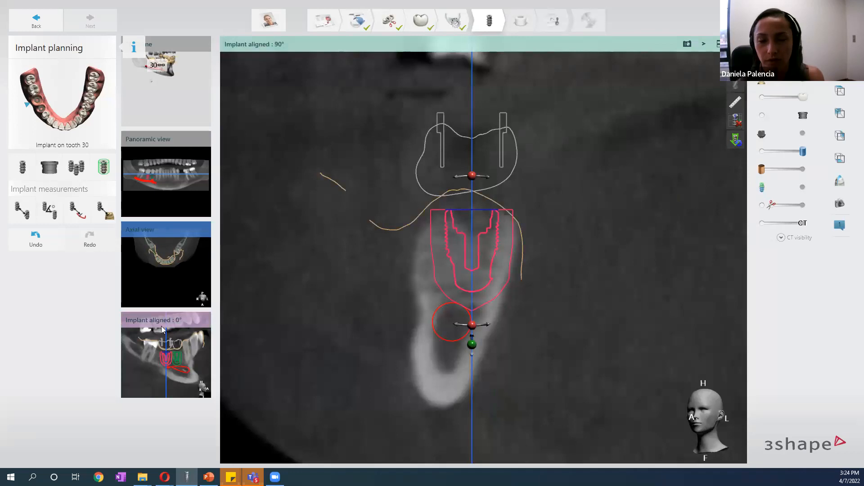
Change the implant on tooth 30 to Nobel Biocare NobelActive with 5.0 mm diameter and 8.5 mm length.
left_click(20, 175)
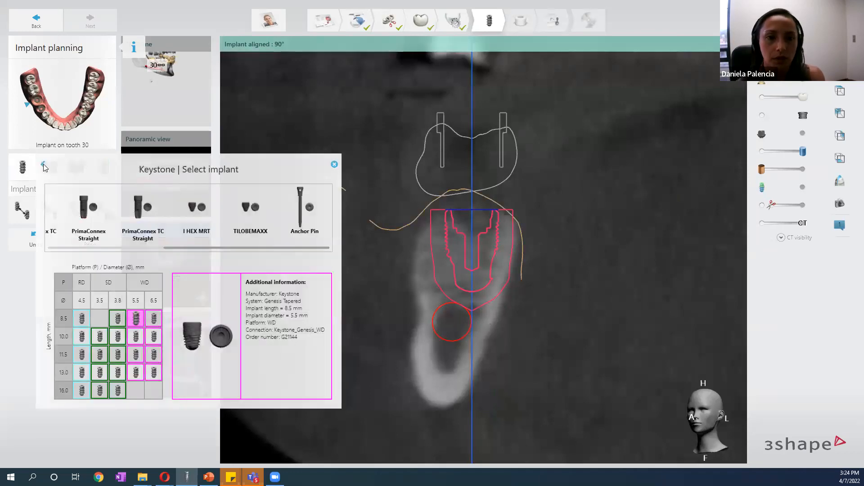
left_click(47, 166)
scroll(213, 274, "down", 11)
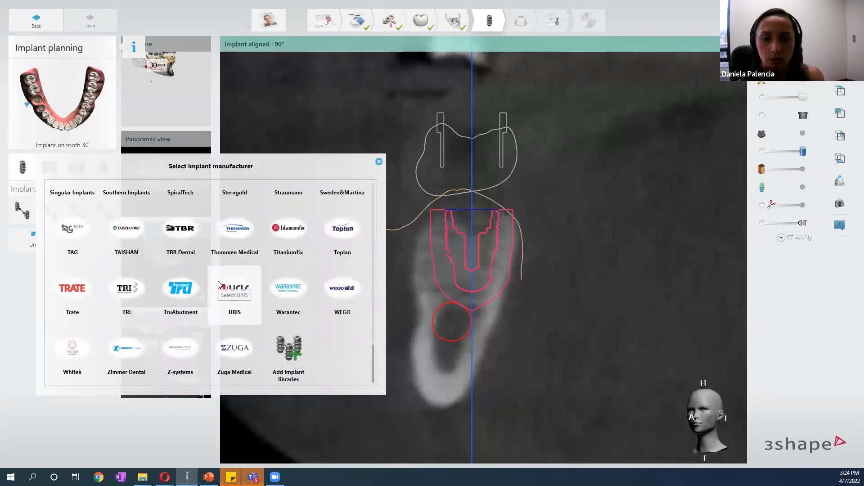
scroll(220, 279, "up", 5)
left_click(224, 268)
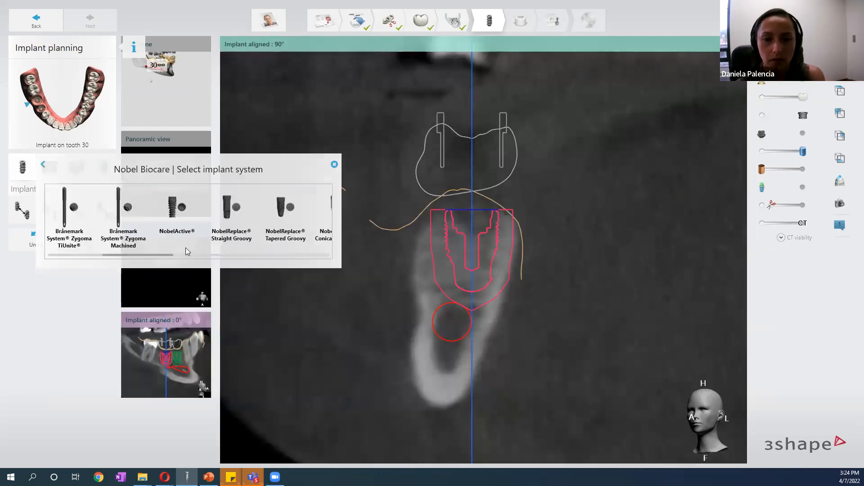
left_click(190, 209)
left_click(136, 344)
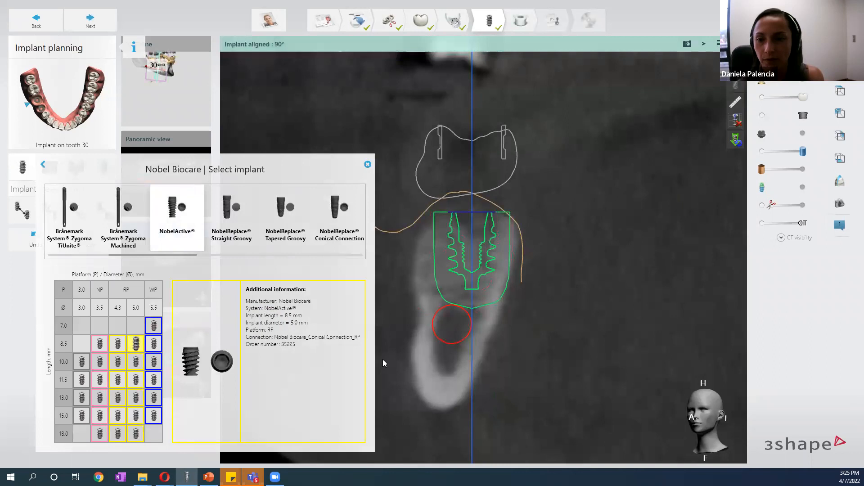
left_click(368, 164)
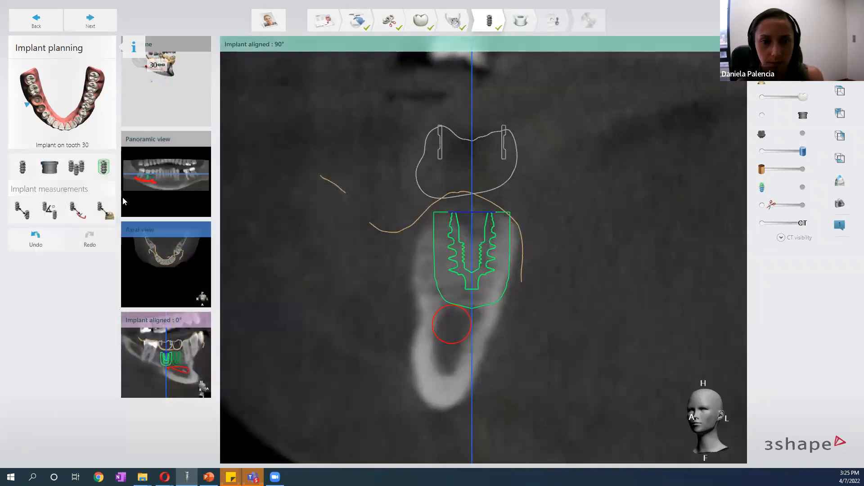
Switch the sleeve on tooth 30 to the Nobel Biocare Pilot type with 2.05 mm inner diameter and 4.5 mm height.
left_click(160, 231)
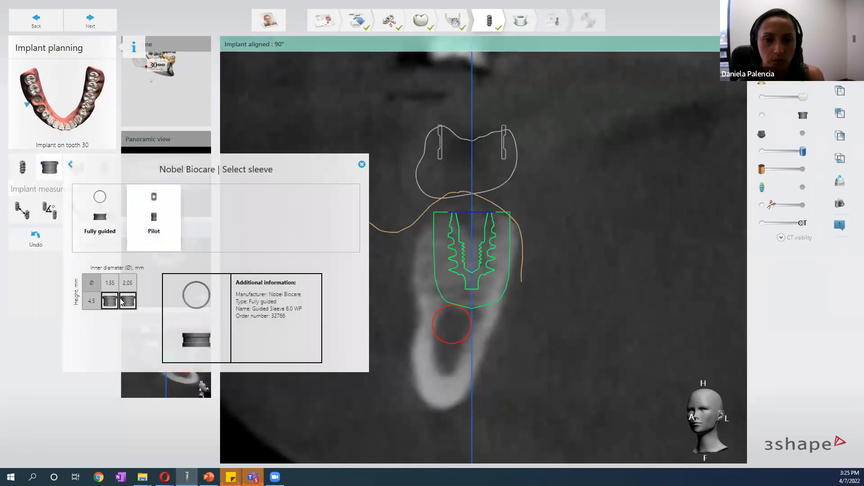
left_click(127, 301)
left_click(362, 165)
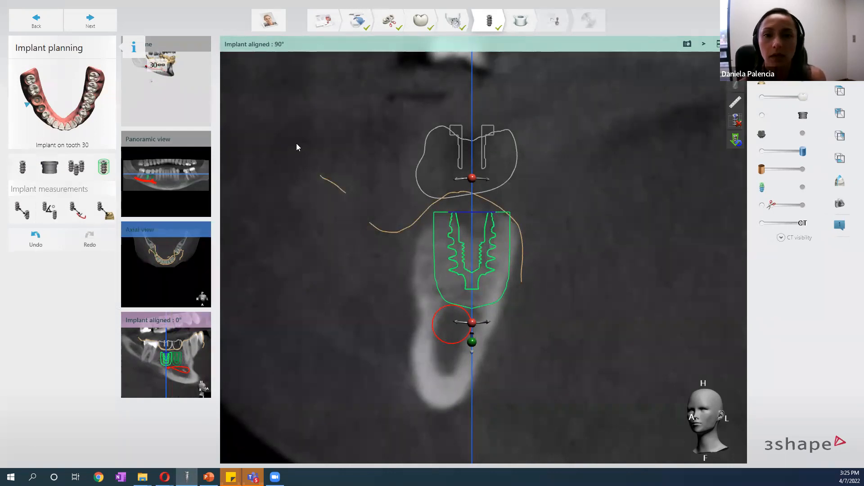
Check both implants in the panoramic view and make the implants on teeth 29 and 30 parallel.
left_click(187, 191)
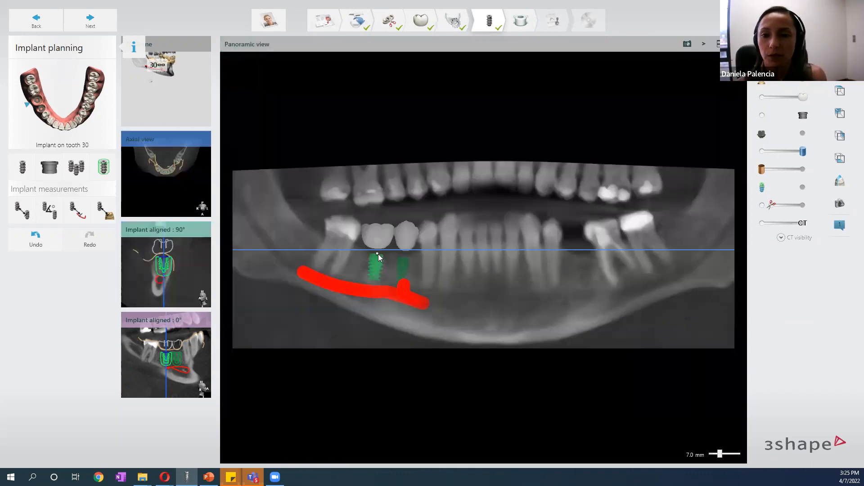
left_click_drag(377, 254, 377, 253)
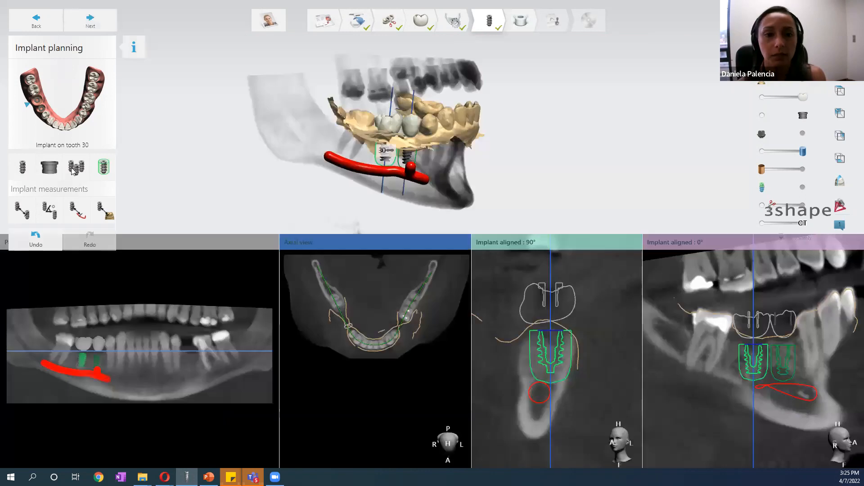
left_click(76, 168)
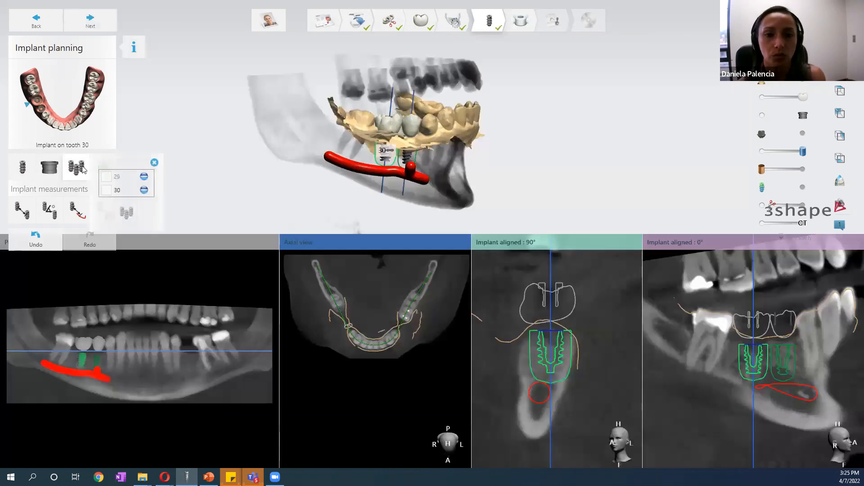
left_click(107, 176)
left_click(137, 217)
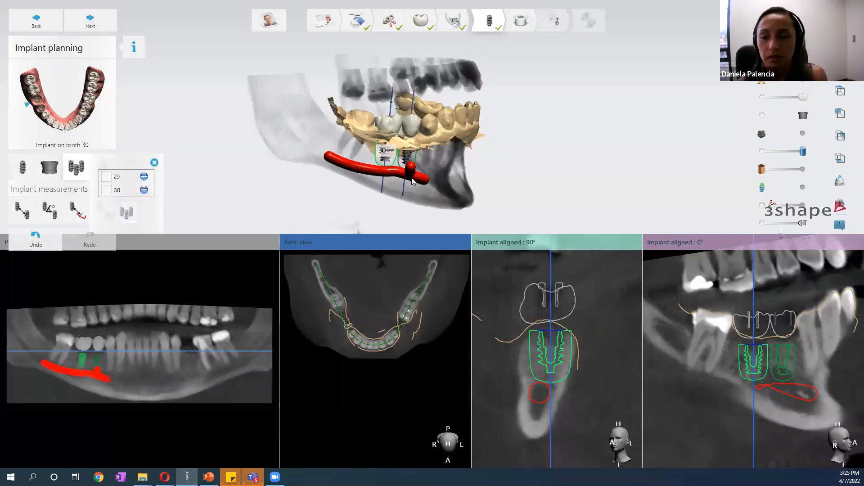
Measure the angle between the two implants and the distance from each implant to the nerve canal.
scroll(399, 163, "up", 5)
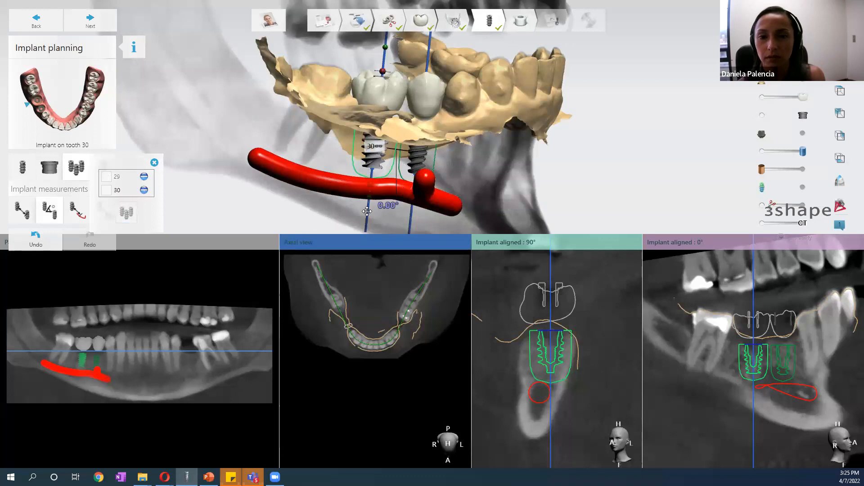
left_click(154, 163)
left_click(77, 212)
right_click_drag(468, 201, 468, 244)
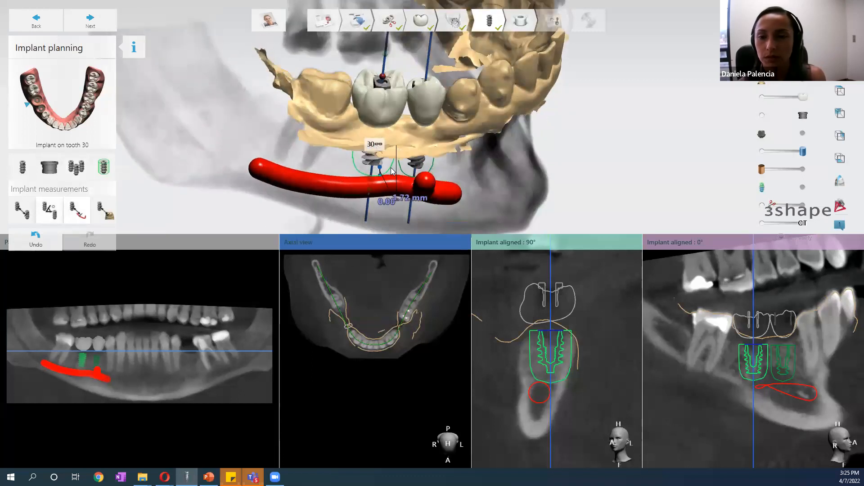
left_click(418, 162)
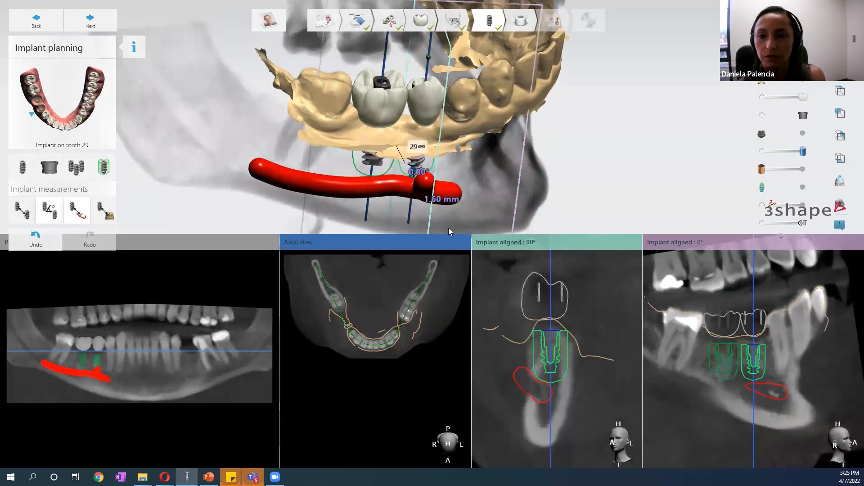
left_click(77, 208)
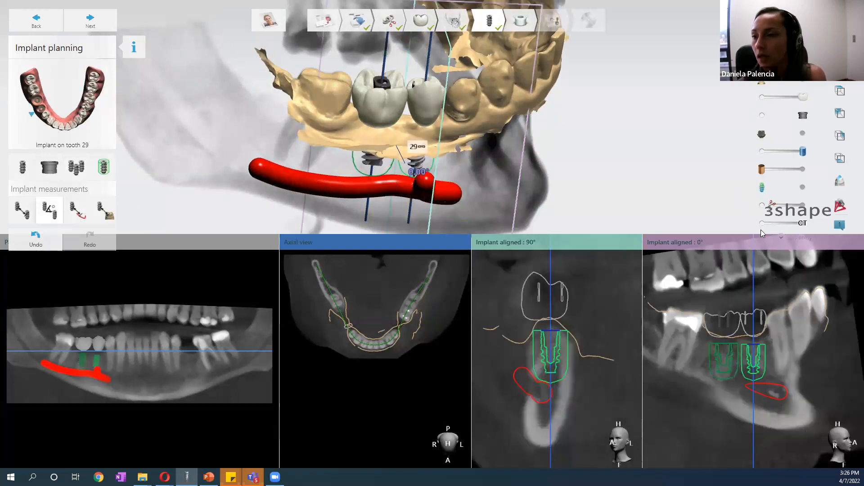
Enlarge the 3D view and set the CT scan's visibility to about half.
left_click_drag(771, 234, 773, 289)
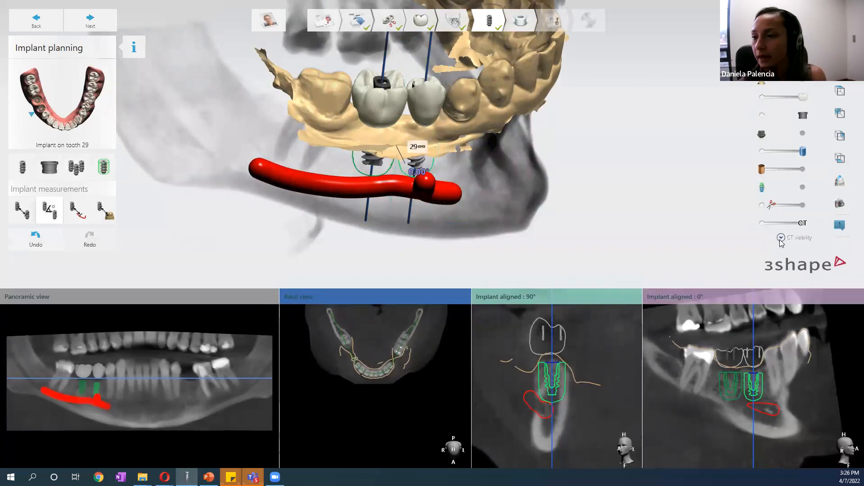
left_click(781, 239)
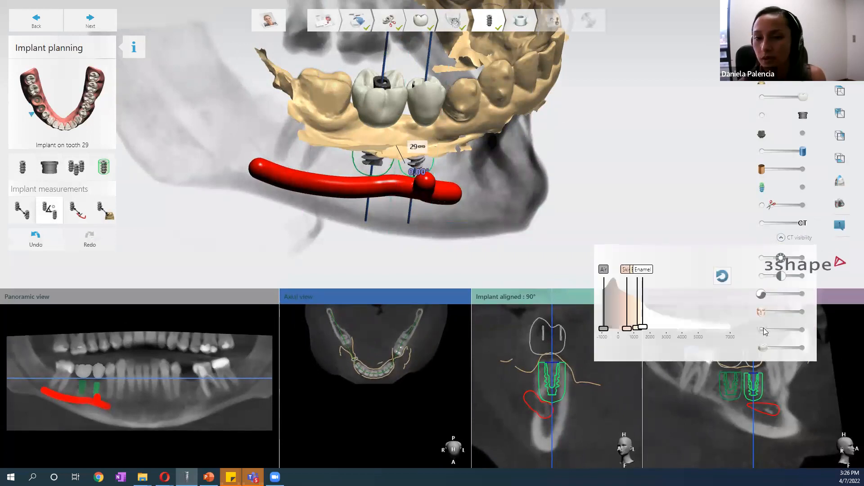
left_click(761, 222)
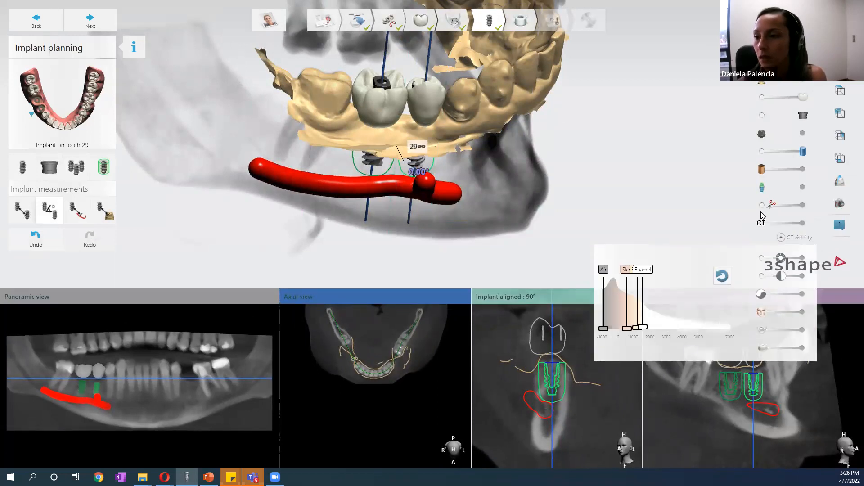
left_click(781, 237)
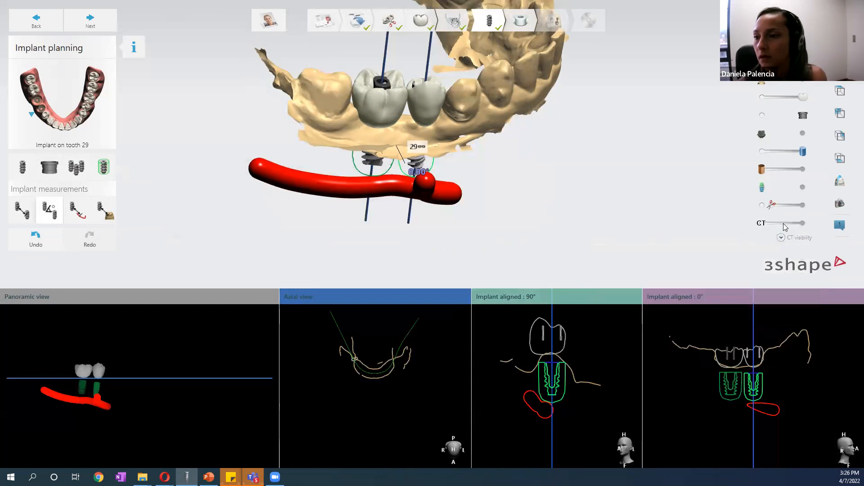
left_click(784, 223)
Show the abutments in place of the sleeves and hide the planned crowns in the 3D view.
left_click(781, 134)
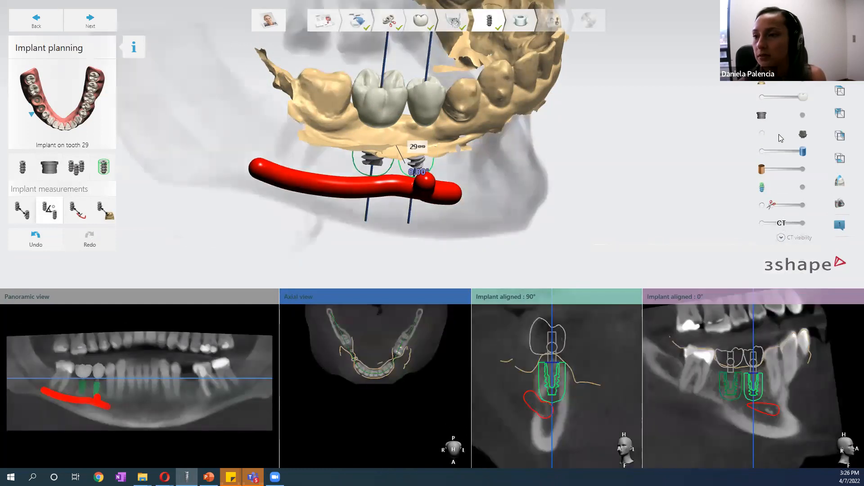
left_click(761, 97)
scroll(327, 119, "up", 5)
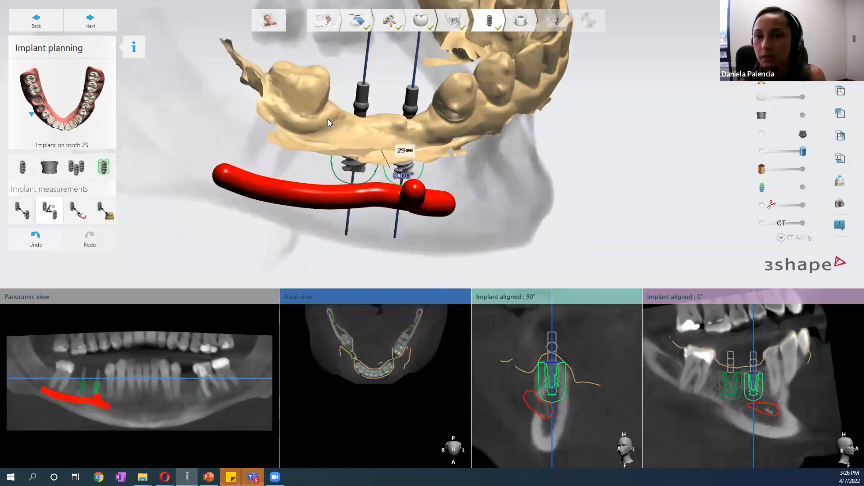
Adjust the angle of the abutment on the tooth 29 implant by about 2.6°.
right_click_drag(349, 165, 418, 131)
mouse_move(417, 130)
left_click_drag(418, 131, 410, 128)
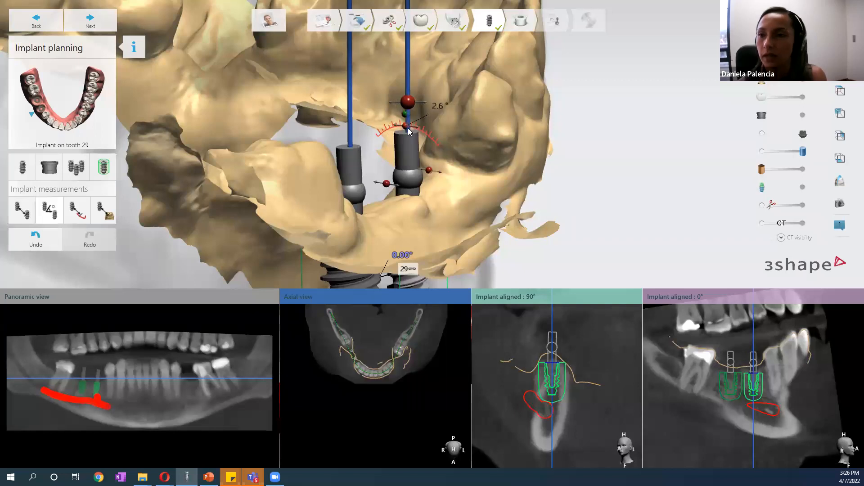
Show the sleeves instead of the abutments and bring the planned crowns back to full visibility.
left_click(770, 116)
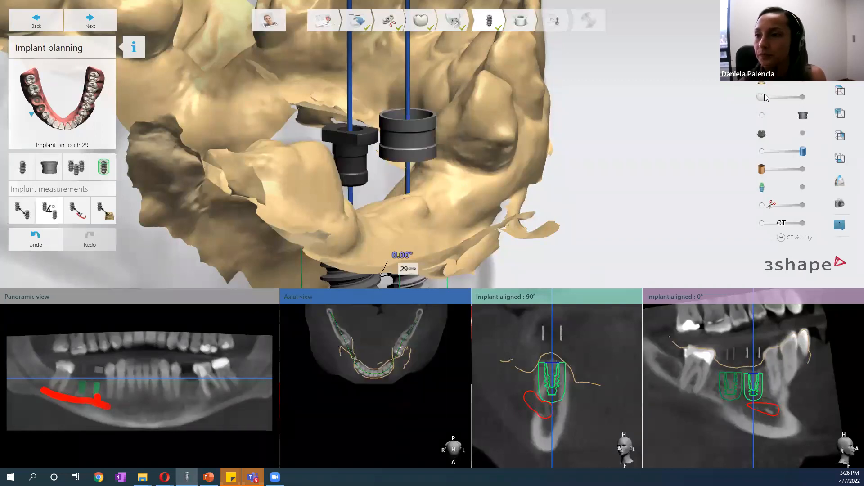
right_click_drag(571, 144, 585, 126)
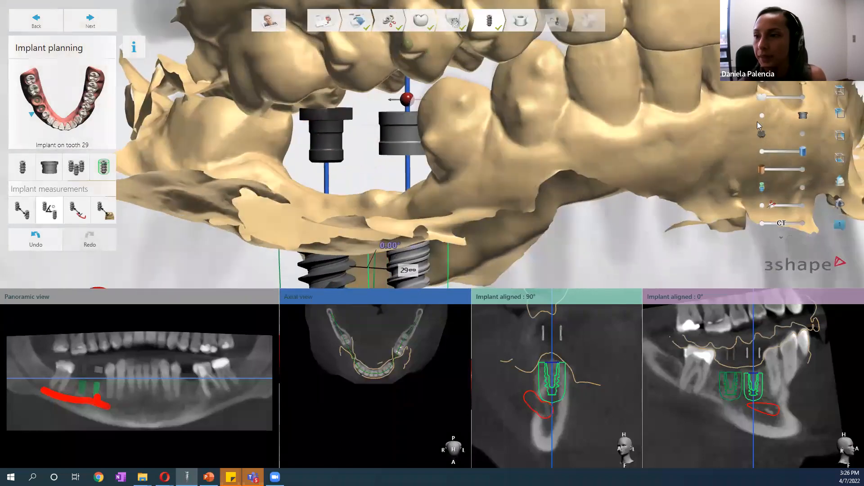
left_click_drag(763, 98, 850, 96)
Clip the 3D model through the implant on tooth 29 and examine how the sleeve sits inside the planned crown.
left_click(761, 206)
right_click_drag(463, 194, 397, 196)
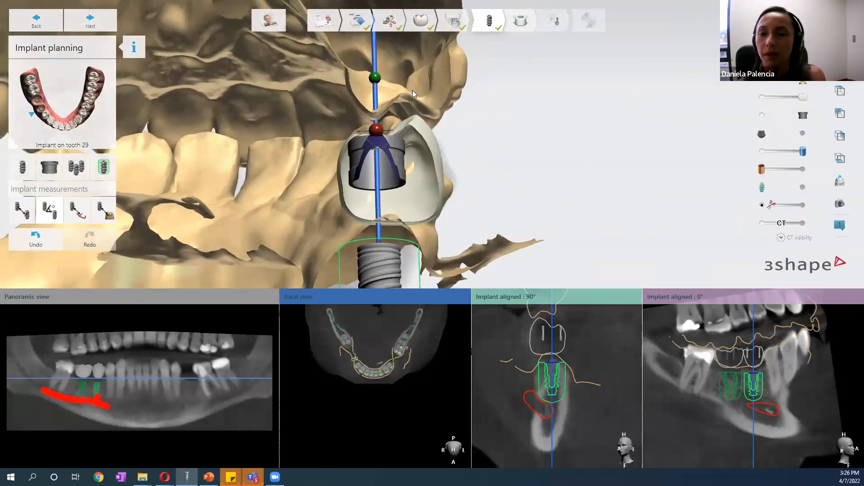
right_click_drag(503, 187, 545, 183)
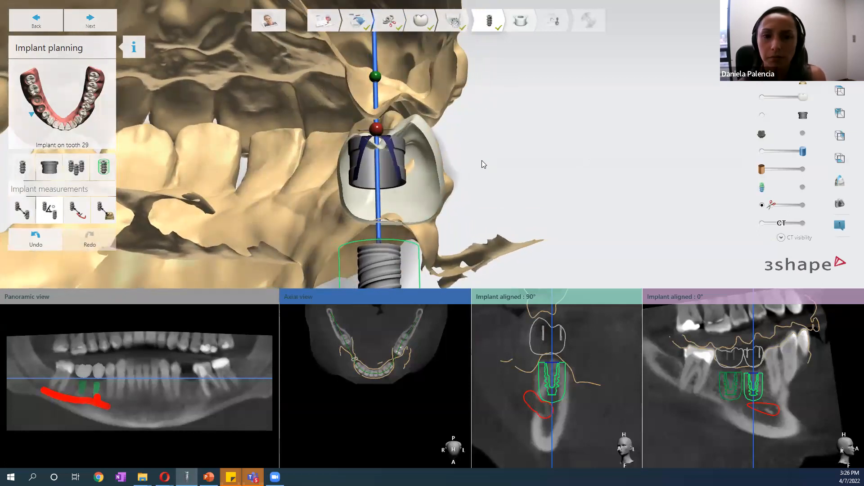
Capture the clipped view of the crown and sleeve as the comment "Antagonist" and check it in the comments list.
left_click(840, 204)
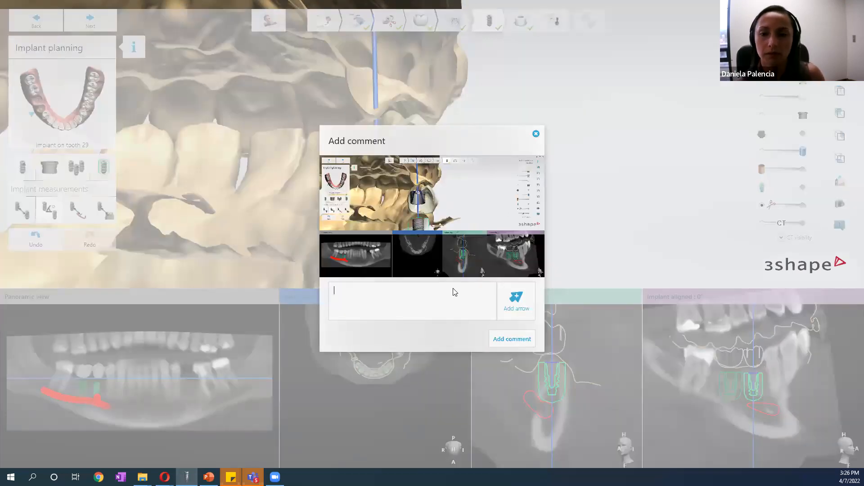
type("Antagonist")
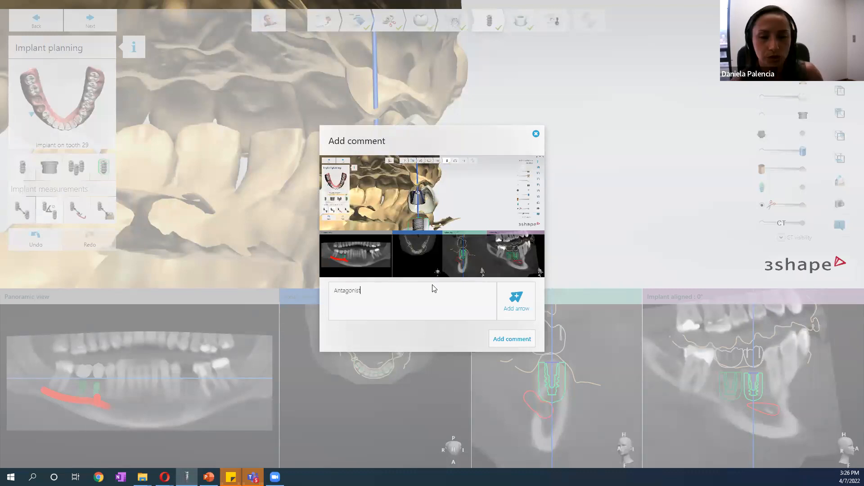
left_click(516, 344)
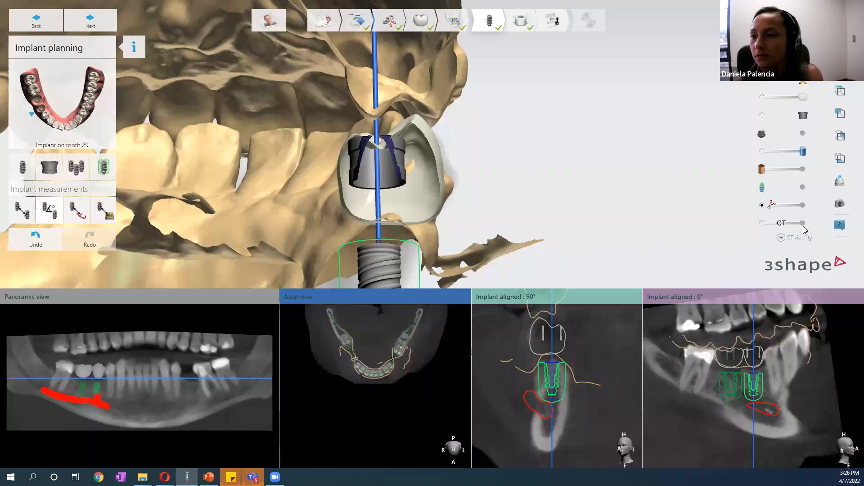
left_click(836, 226)
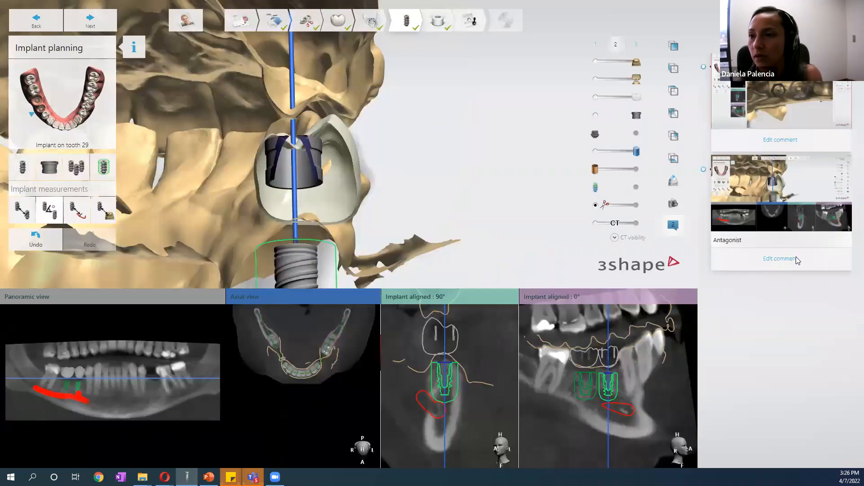
left_click(673, 225)
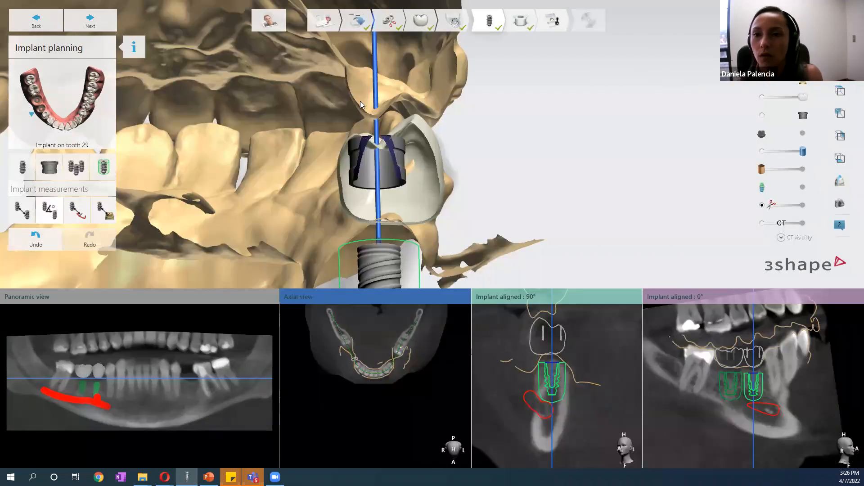
Try to adjust the clipping of the 3D model and view both implants and the nerve from the side.
scroll(366, 118, "down", 3)
scroll(489, 186, "down", 3)
right_click_drag(490, 185, 171, 213)
scroll(453, 214, "down", 2)
mouse_move(772, 205)
left_mouse_down()
mouse_move(799, 207)
mouse_move(771, 207)
left_mouse_up()
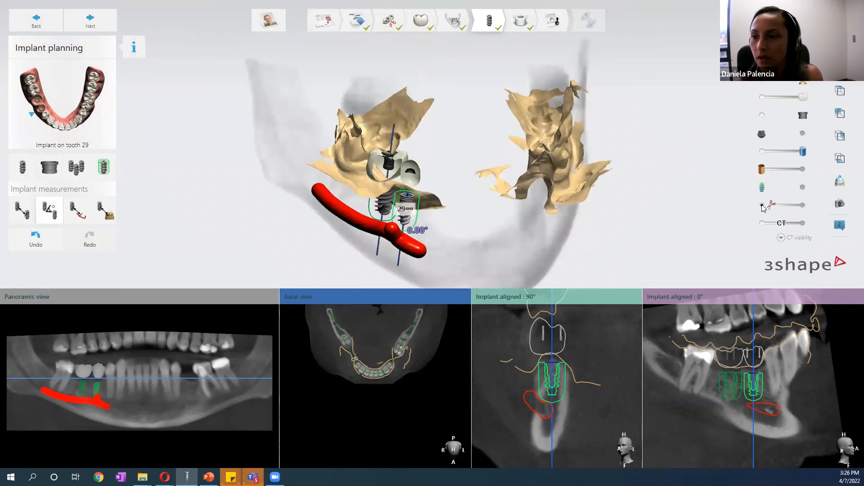
left_click(768, 205)
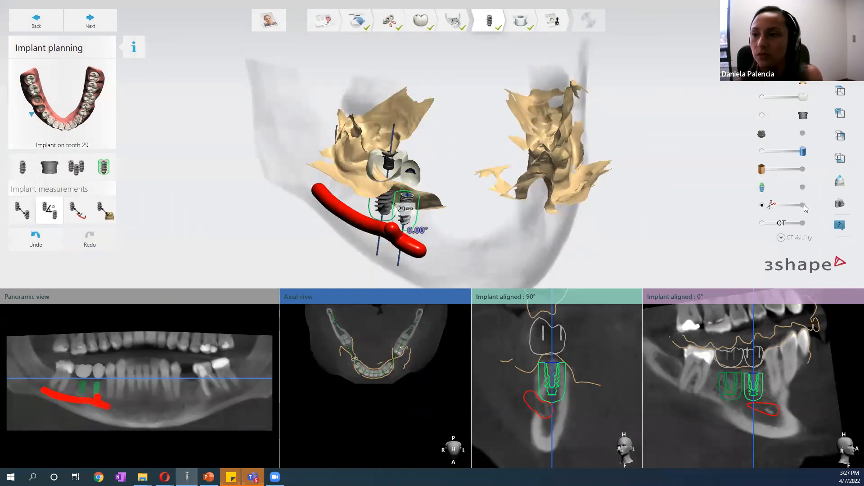
left_click(762, 205)
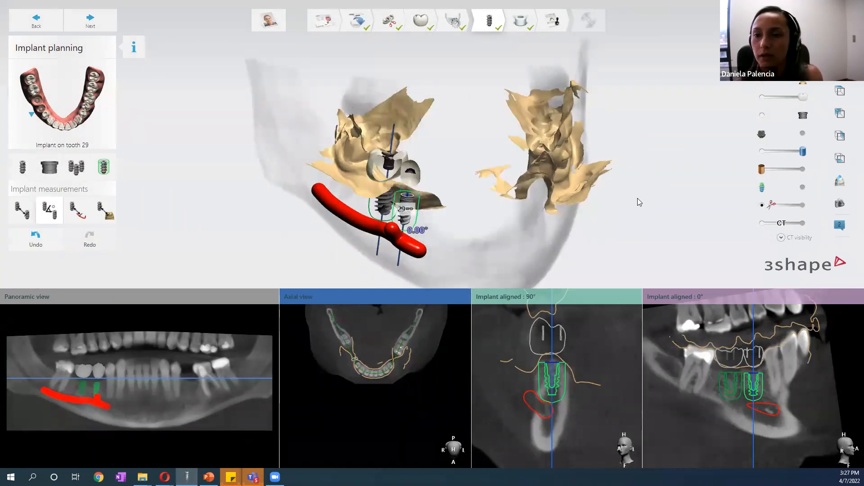
scroll(551, 164, "down", 2)
right_click_drag(551, 164, 517, 204)
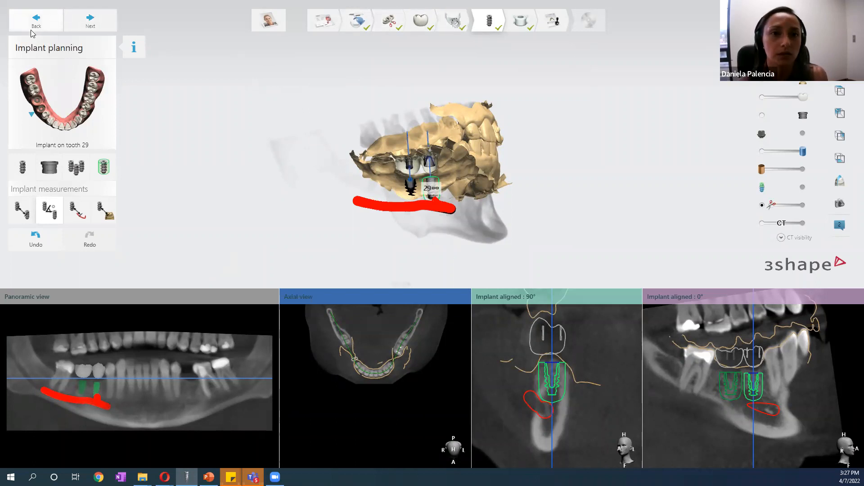
Proceed to the surgical guide stage and set the machine to Formlabs Form 2 with Dental SG material.
left_click(90, 21)
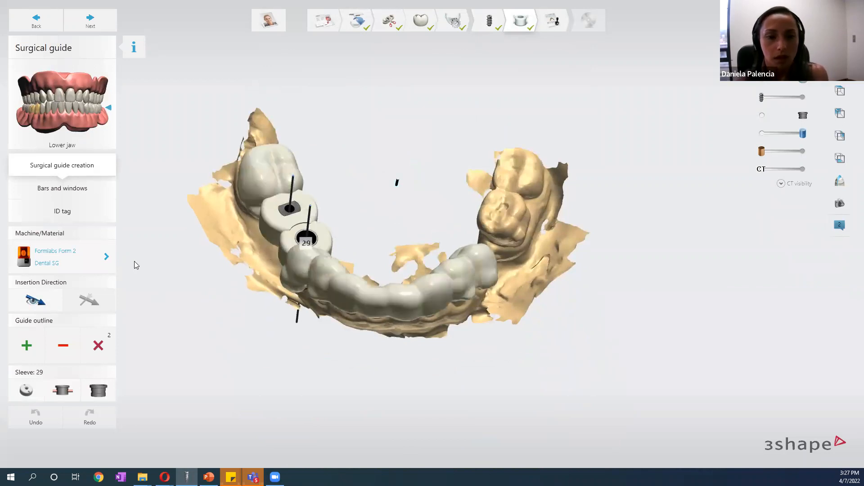
left_click(107, 257)
left_click(129, 238)
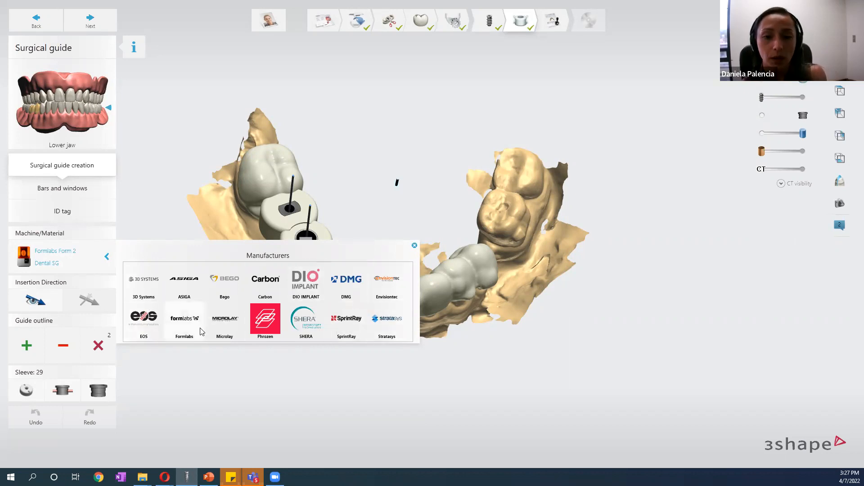
left_click(184, 321)
left_click(143, 354)
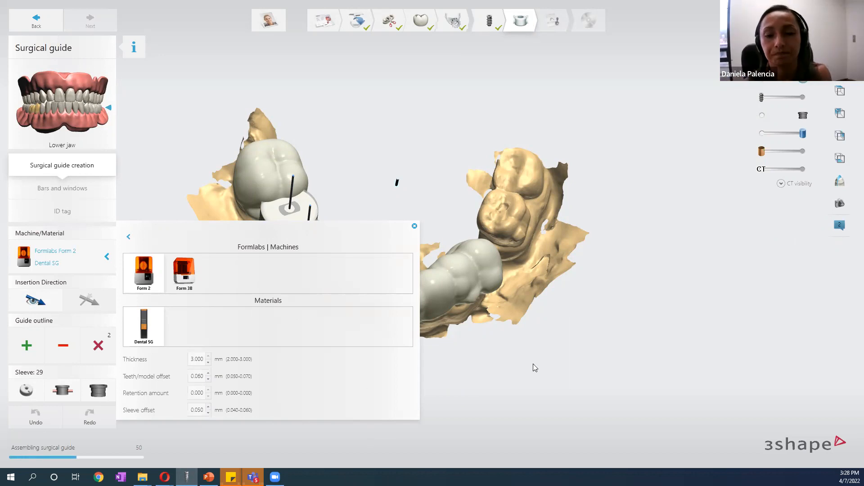
left_click(416, 226)
Redraw the guide outline along the lingual side of the end tooth opposite the implants.
right_click_drag(195, 221, 265, 242)
scroll(265, 243, "up", 5)
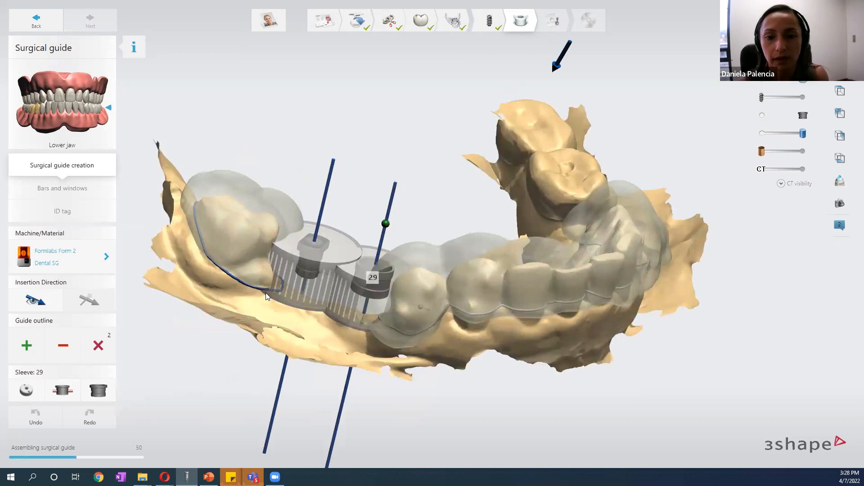
mouse_move(385, 327)
right_mouse_down()
mouse_move(354, 324)
mouse_move(544, 257)
mouse_move(594, 323)
mouse_move(496, 200)
mouse_move(544, 168)
mouse_move(579, 171)
right_mouse_up()
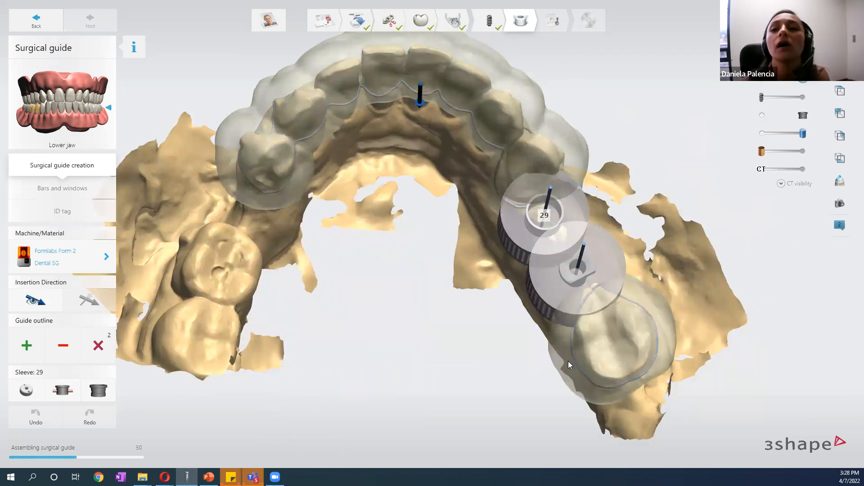
right_click_drag(593, 285, 593, 301)
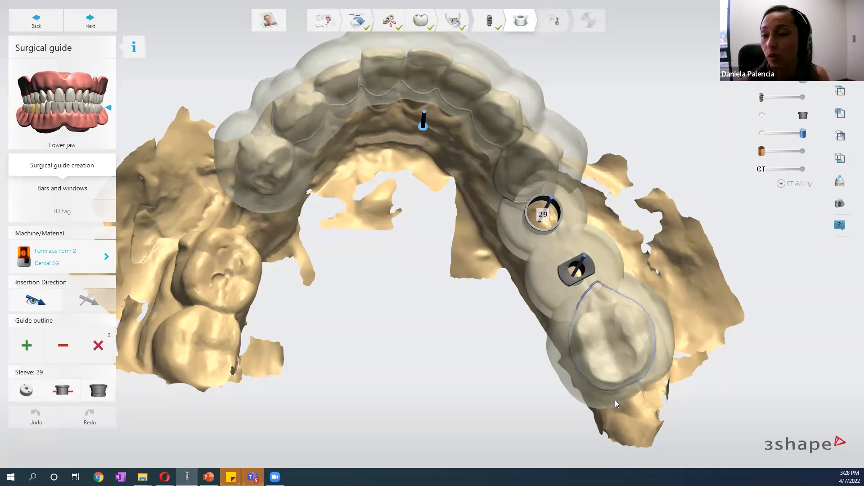
middle_click_drag(522, 176, 521, 182)
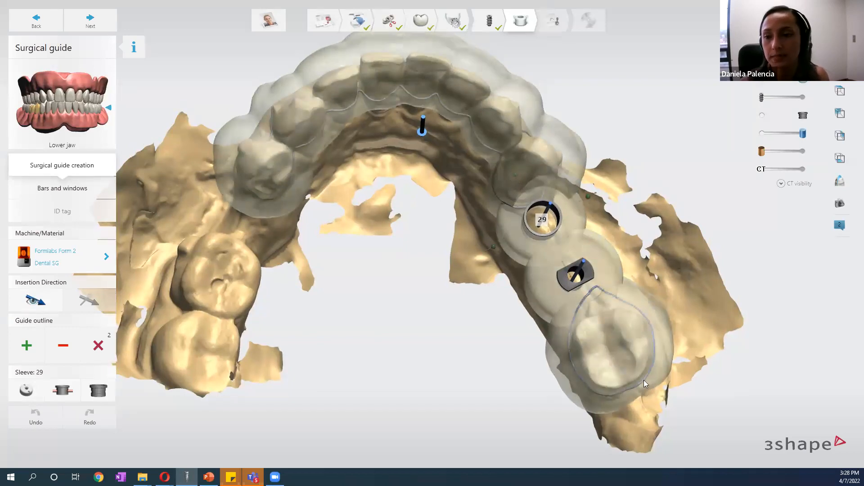
left_click(629, 359)
right_click_drag(382, 220, 324, 204)
scroll(324, 204, "up", 4)
scroll(235, 193, "up", 3)
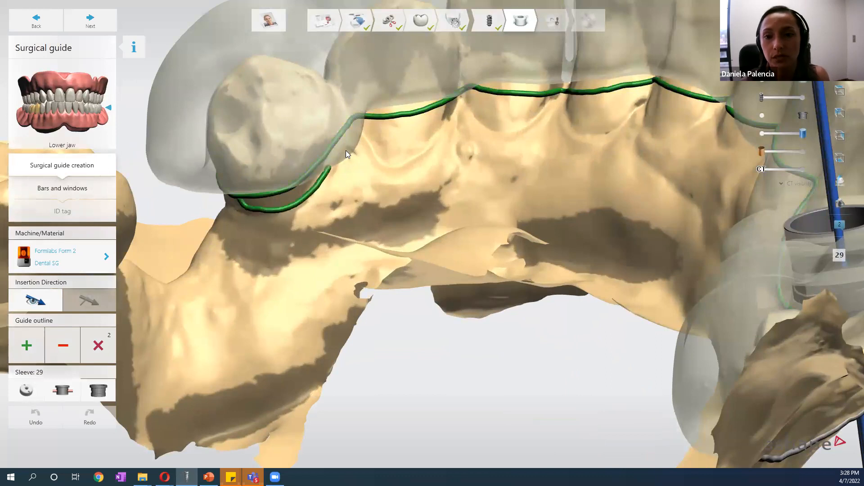
left_click_drag(402, 158, 469, 86)
mouse_move(563, 114)
right_mouse_down()
mouse_move(448, 132)
mouse_move(488, 118)
mouse_move(493, 69)
right_mouse_up()
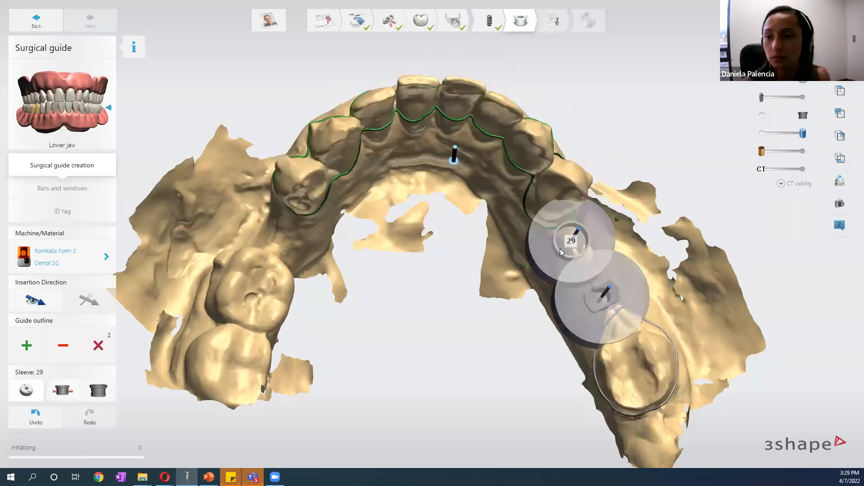
Add the horizontal hole through the sleeve support on tooth 29 and choose the Nobel Biocare Guided Pilot Drill Sleeve 2.0mm as its Pilot sleeve.
left_click(68, 390)
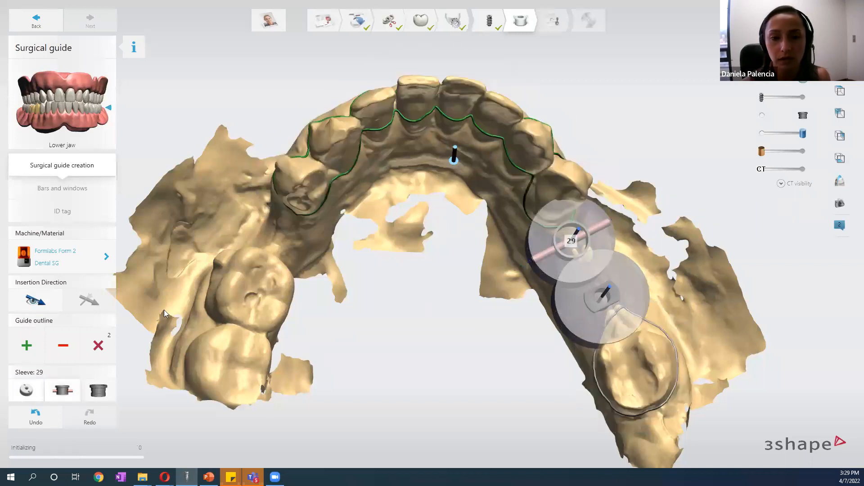
left_click(103, 396)
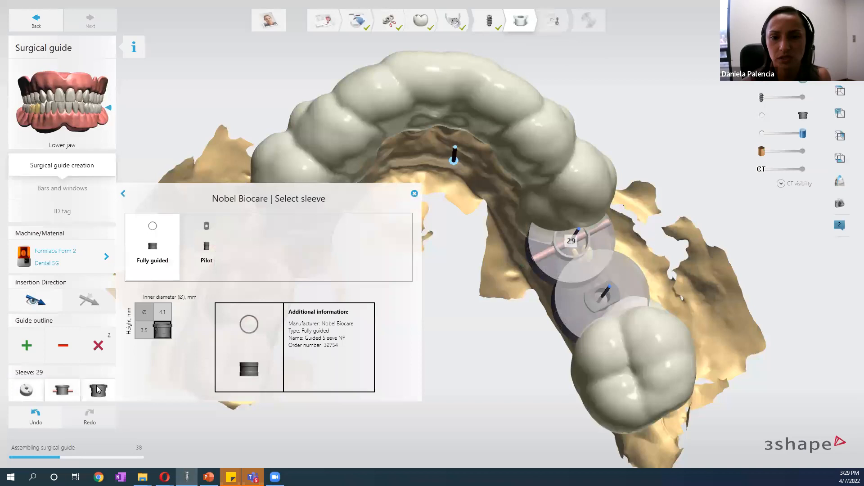
left_click(207, 256)
left_click(181, 331)
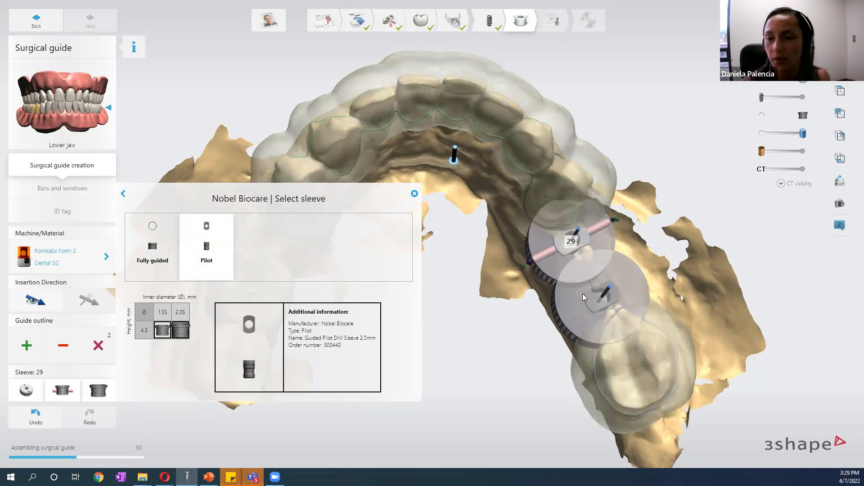
left_click(414, 194)
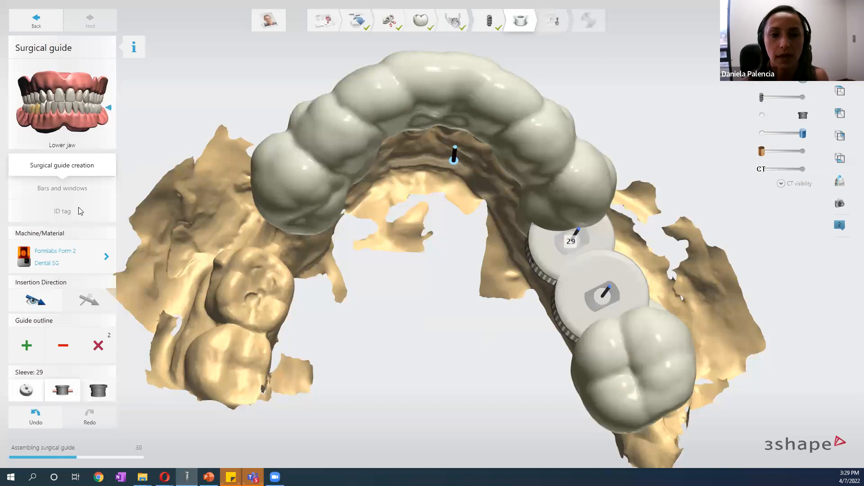
Check the sleeve visibility and show the planned implants at full visibility beneath the guide.
left_click(762, 115)
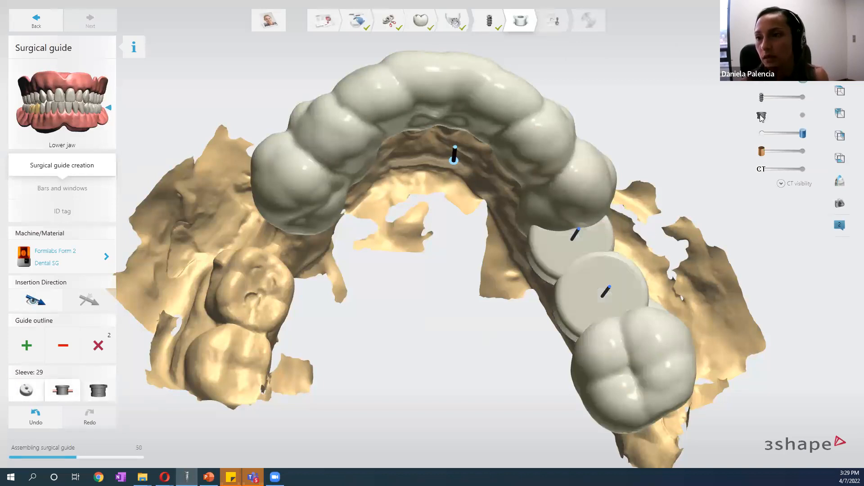
left_click(761, 116)
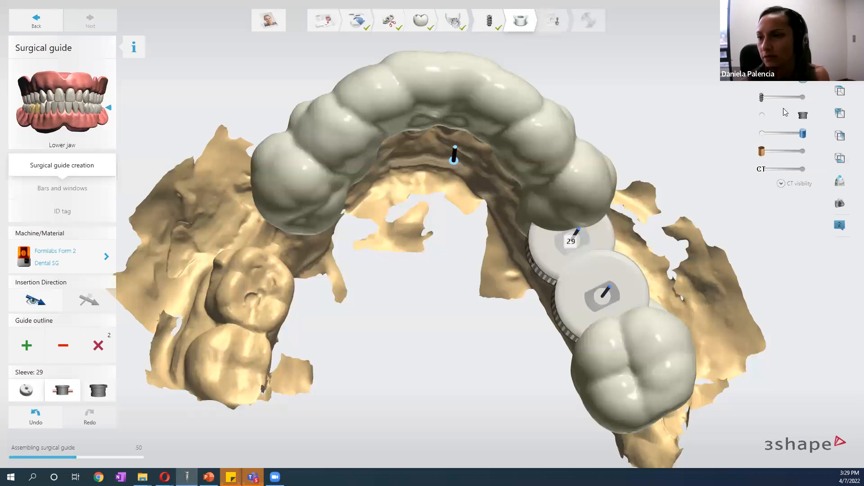
left_click_drag(761, 99, 811, 93)
right_click_drag(630, 252, 413, 267)
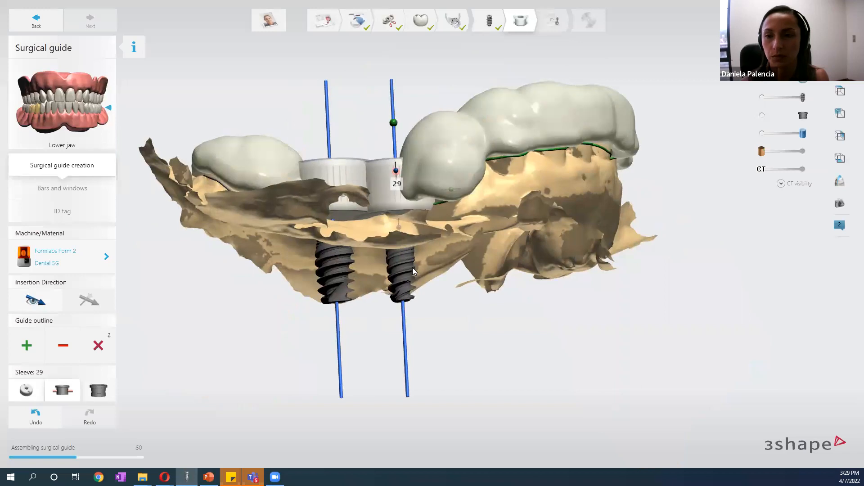
Adjust the lower end of the sleeve support on tooth 29 relative to the gingiva.
right_click_drag(335, 247, 575, 257)
scroll(576, 258, "up", 4)
right_click_drag(573, 310, 385, 240)
scroll(384, 229, "up", 4)
left_click_drag(383, 225, 385, 215)
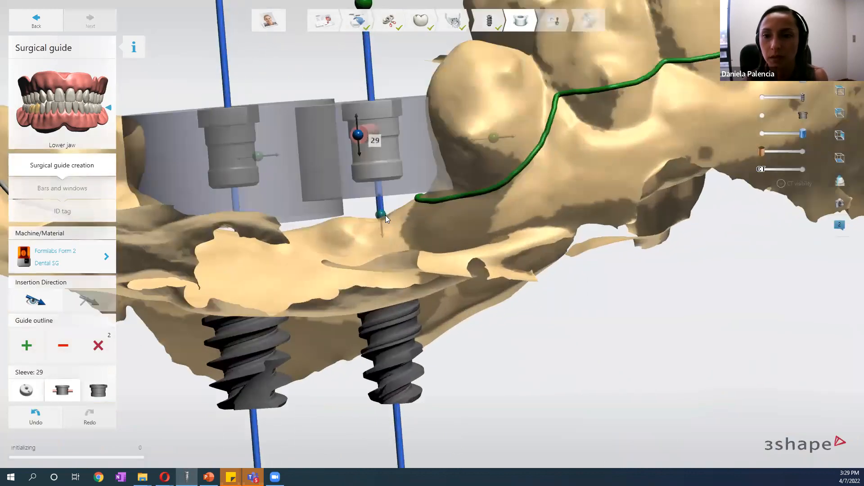
Select the sleeve on tooth 30 and examine its support against the gingiva and the neighbouring sleeve.
left_click(240, 173)
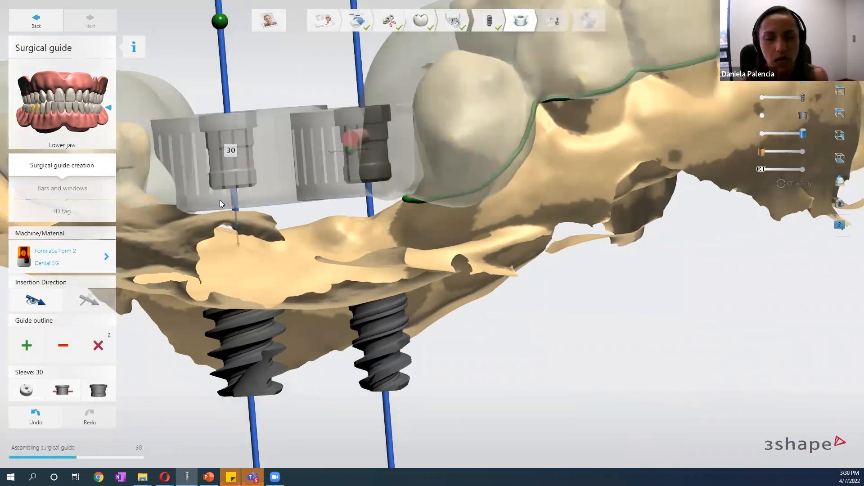
scroll(220, 212, "down", 2)
right_click_drag(275, 221, 323, 209)
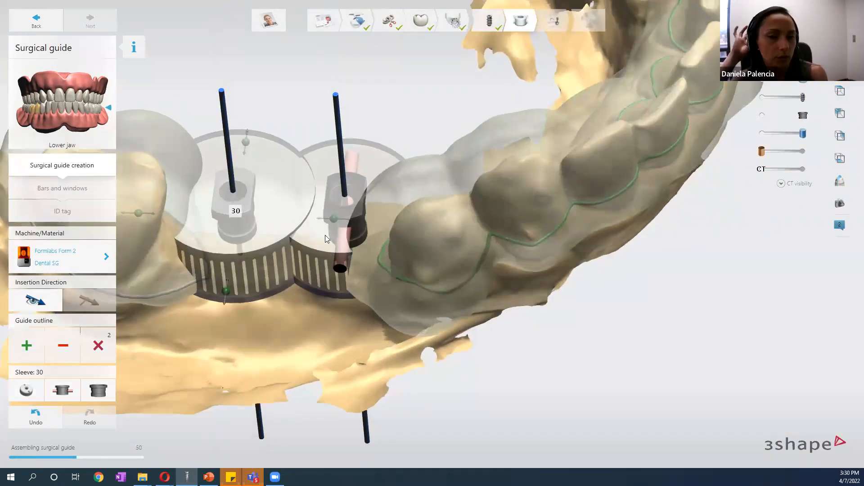
right_click_drag(258, 56, 420, 232)
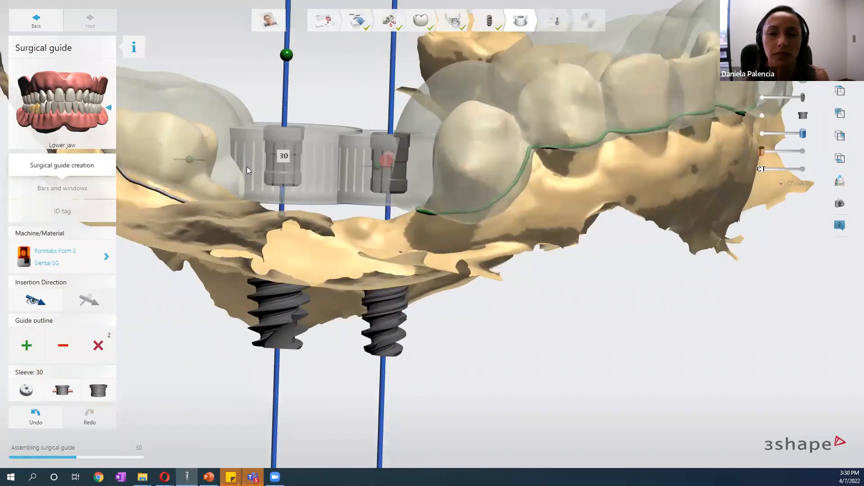
right_click_drag(328, 209, 246, 242)
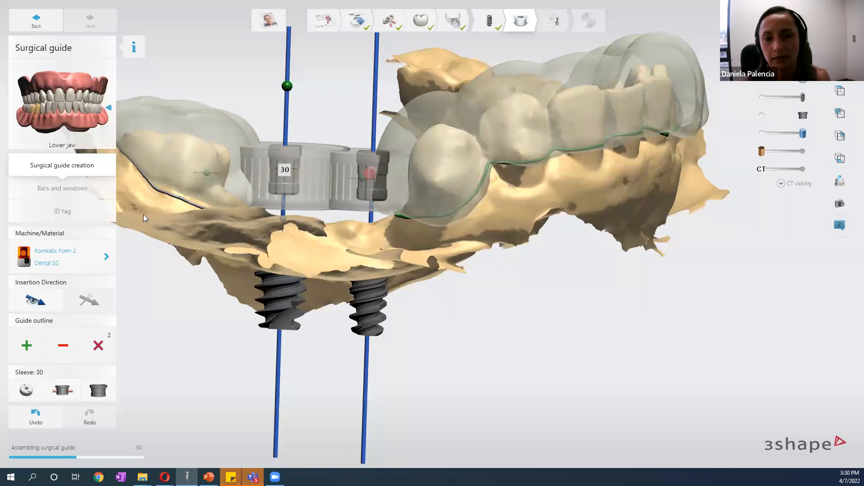
Move on to the guide's bars and windows and examine the proposed support bars and viewing windows around the implant sites.
left_click(83, 192)
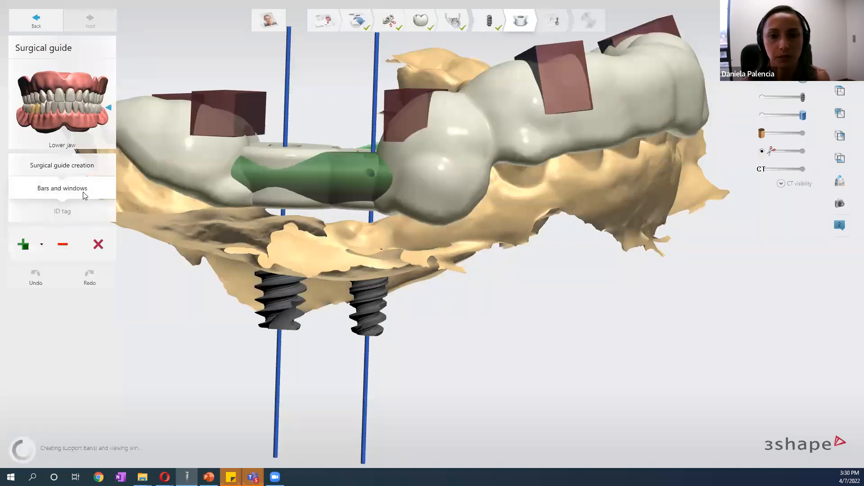
scroll(281, 244, "down", 3)
right_click_drag(427, 230, 293, 97)
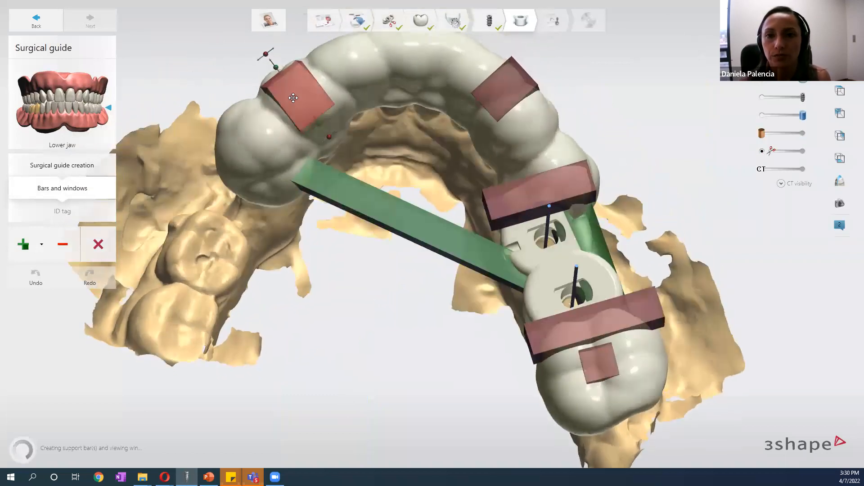
right_click_drag(362, 141, 479, 239)
right_click_drag(560, 287, 355, 180)
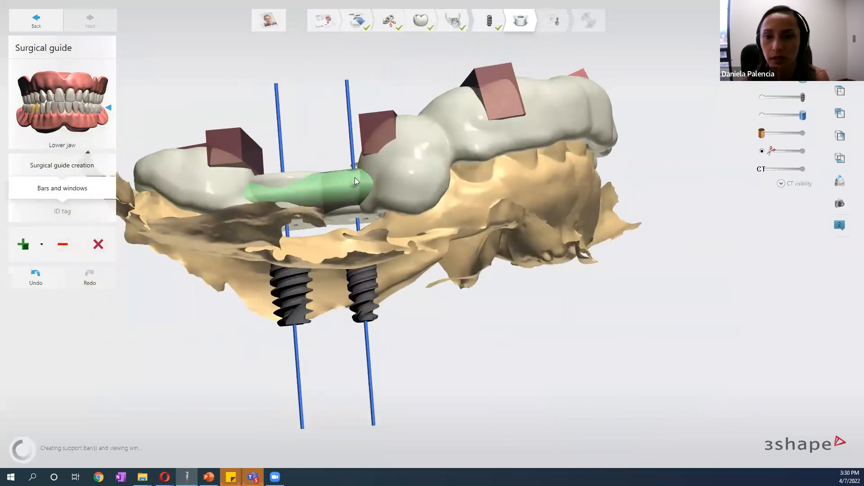
scroll(425, 183, "up", 3)
right_click_drag(427, 188, 313, 217)
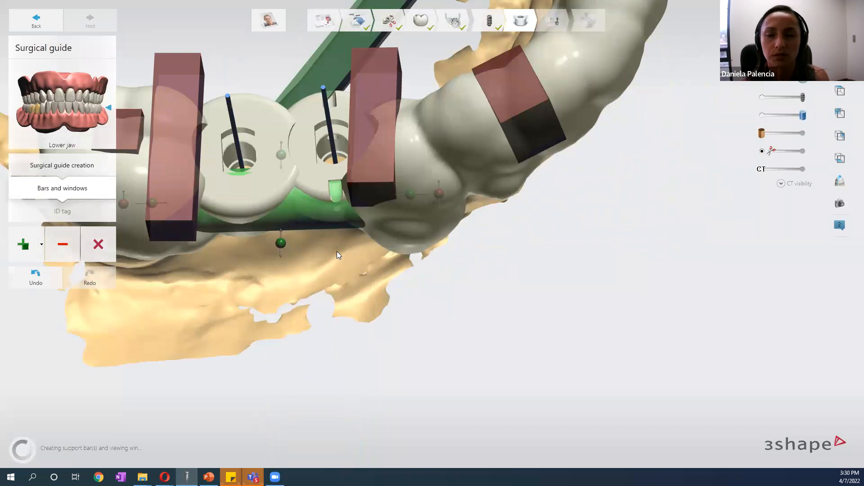
right_click_drag(337, 255, 376, 143)
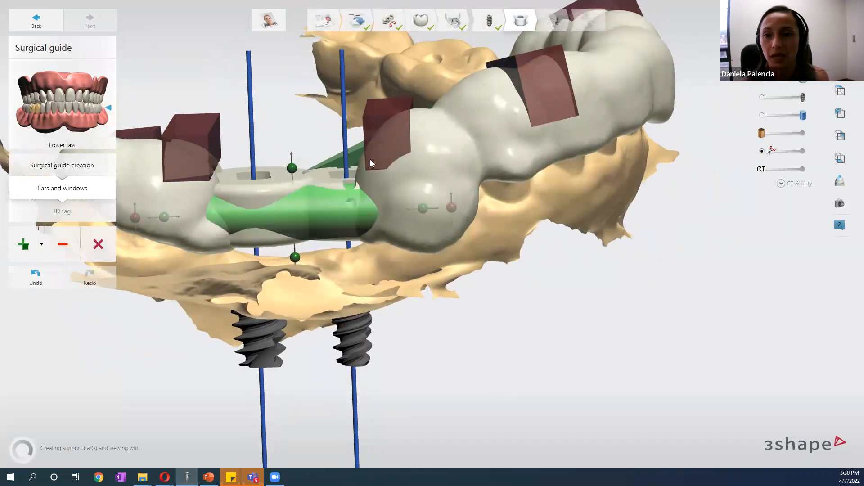
Move the cut-out window block on the tooth in front of the tooth 29 sleeve slightly closer to the sleeve.
left_click(370, 159)
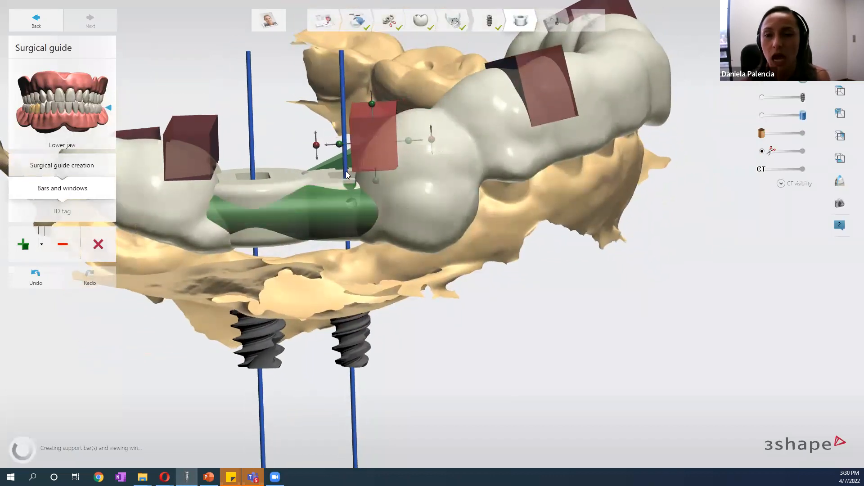
right_click_drag(381, 165, 390, 138)
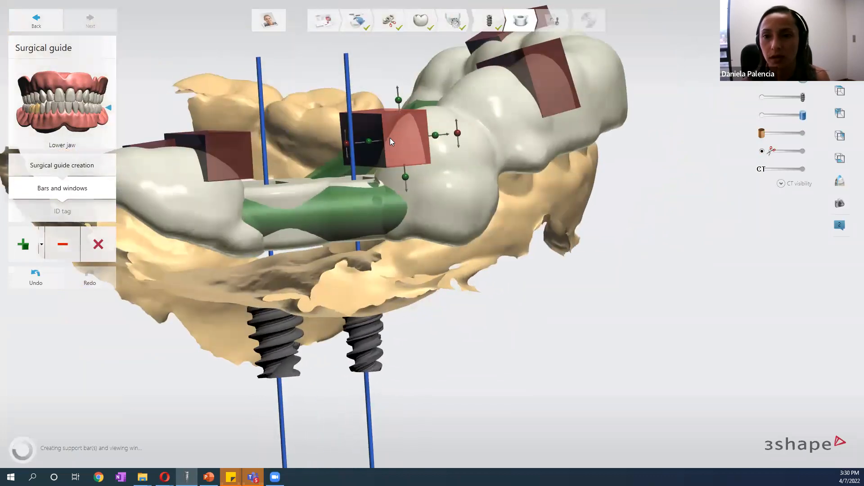
scroll(389, 142, "up", 3)
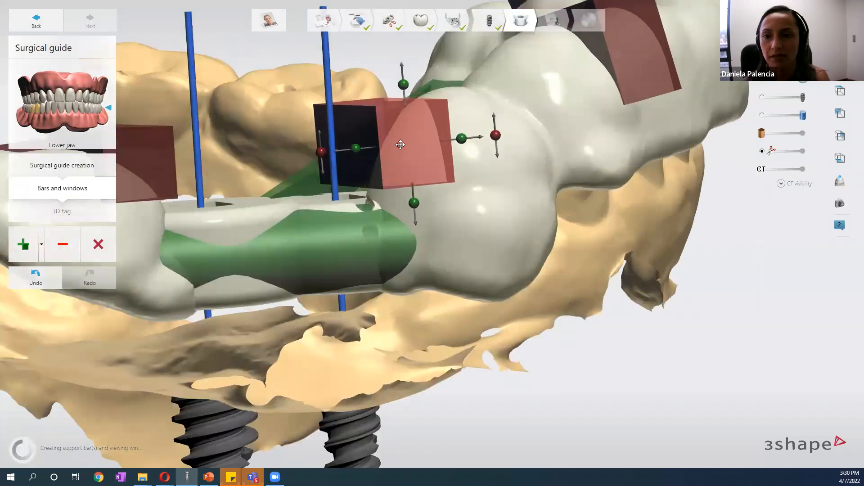
Select the cut-out window block between the tooth 30 sleeve and the molar behind it and adjust its position.
right_click_drag(400, 139, 307, 183)
right_click_drag(428, 251, 465, 306)
left_click_drag(465, 306, 461, 297)
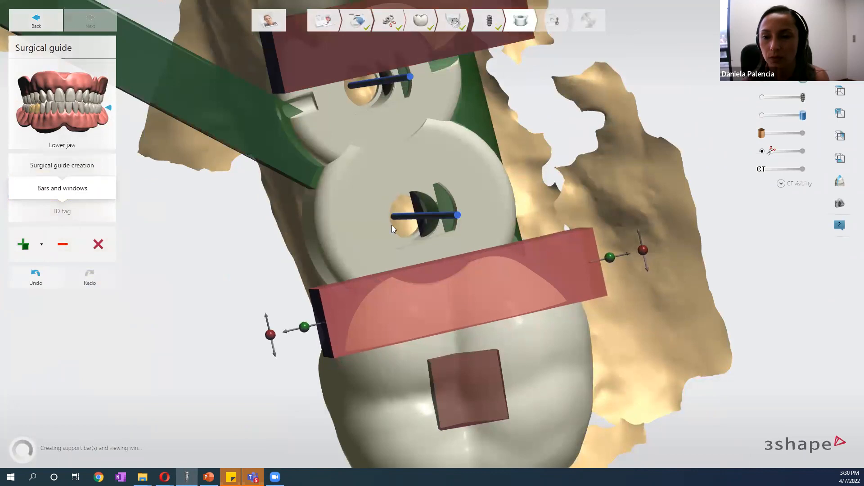
Apply the support bars and windows to the guide and place the ID tag "Webinar" on the cross-arch bar.
scroll(473, 282, "down", 4)
scroll(498, 275, "down", 5)
mouse_move(437, 265)
right_mouse_down()
mouse_move(441, 229)
mouse_move(444, 252)
right_mouse_up()
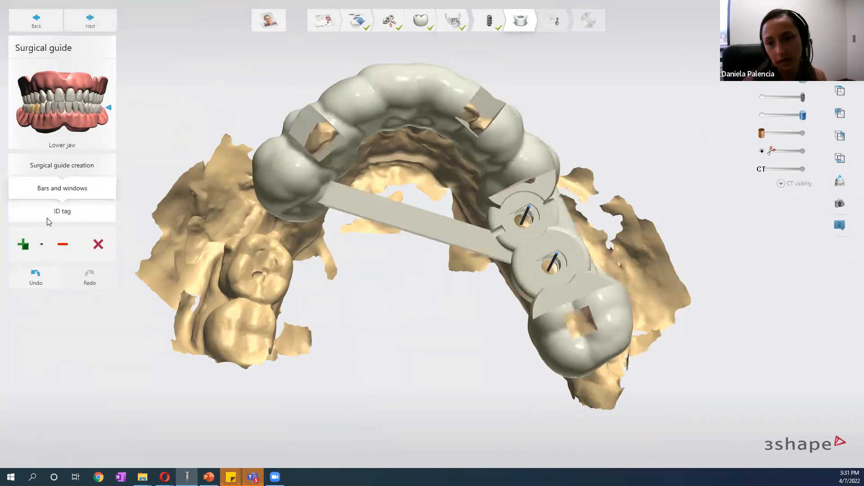
left_click(46, 218)
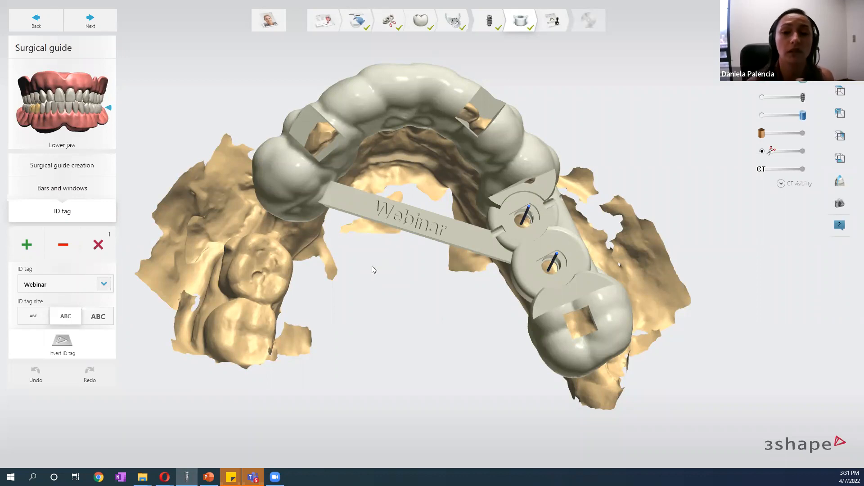
Examine the finished guide from several sides, checking the ID tag, the support bars, the viewing windows and the sleeve openings.
right_click_drag(502, 227, 453, 173)
right_click_drag(476, 280, 464, 315)
right_click_drag(534, 246, 515, 213)
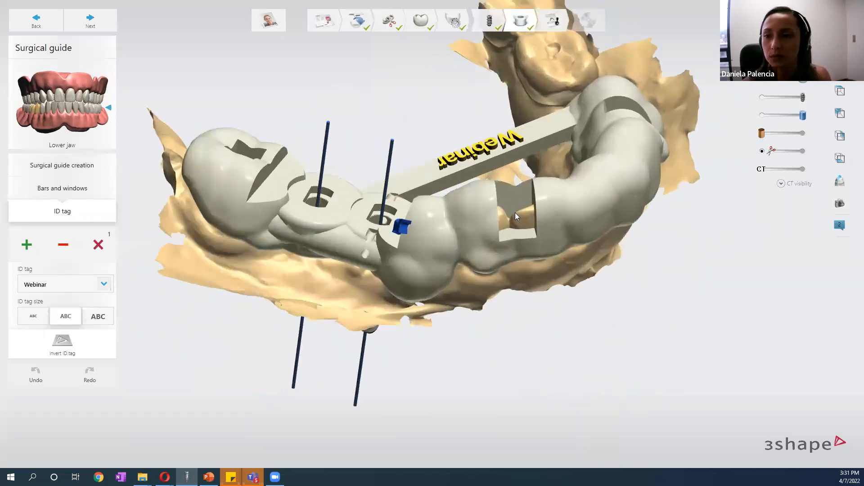
scroll(509, 221, "up", 5)
middle_click_drag(239, 272, 412, 358)
right_click_drag(288, 171, 253, 225)
scroll(452, 302, "down", 5)
right_click_drag(454, 279, 404, 272)
middle_click_drag(404, 270, 405, 268)
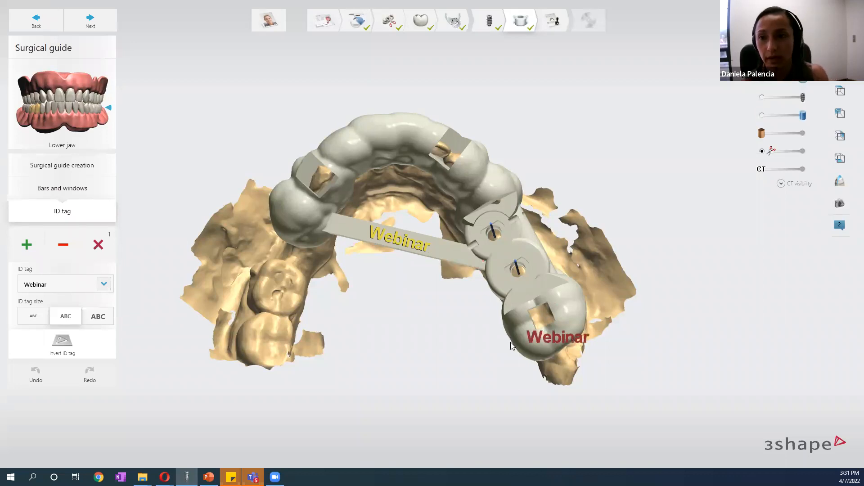
Open the surgical report from the approval stage and review its implant information, CT views, bone density charts and comments.
left_click(553, 20)
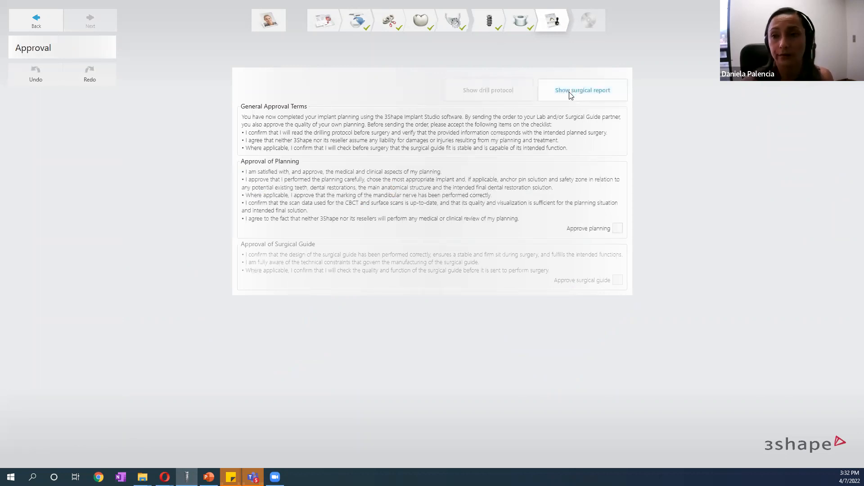
left_click(571, 95)
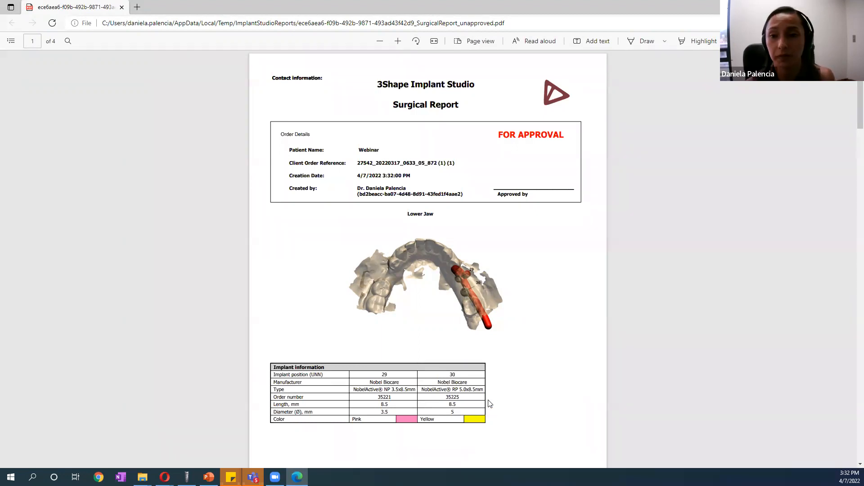
scroll(490, 405, "down", 10)
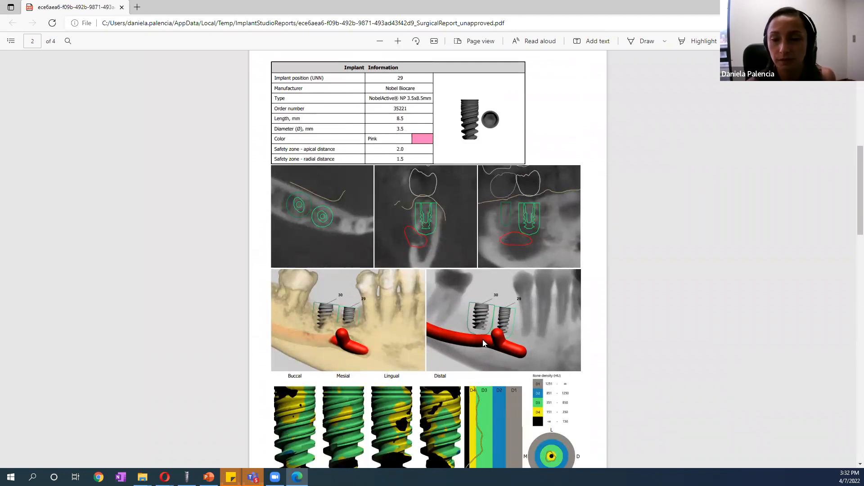
scroll(483, 340, "down", 3)
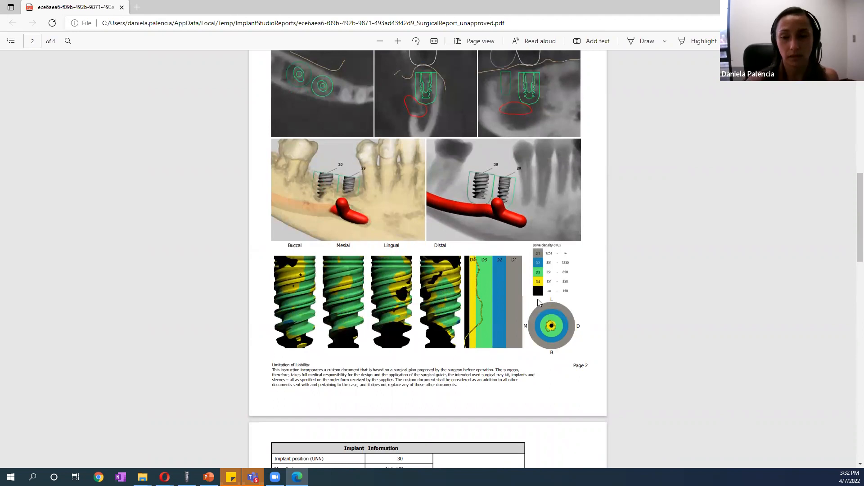
scroll(435, 231, "down", 6)
scroll(435, 251, "down", 3)
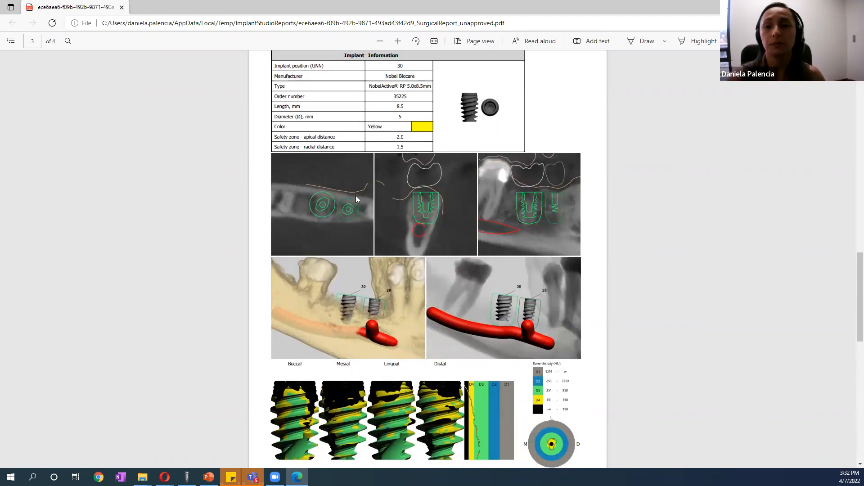
scroll(343, 221, "down", 6)
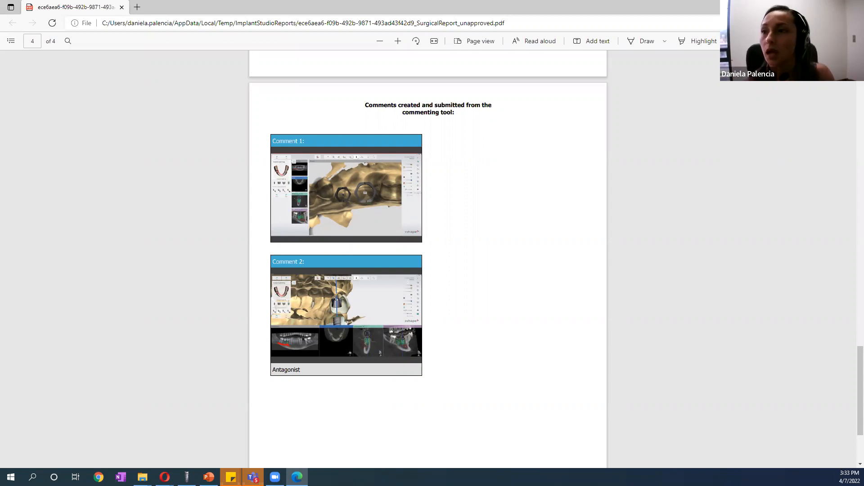
Close the surgical report and switch to the webinar presentation in PowerPoint.
left_click(813, 6)
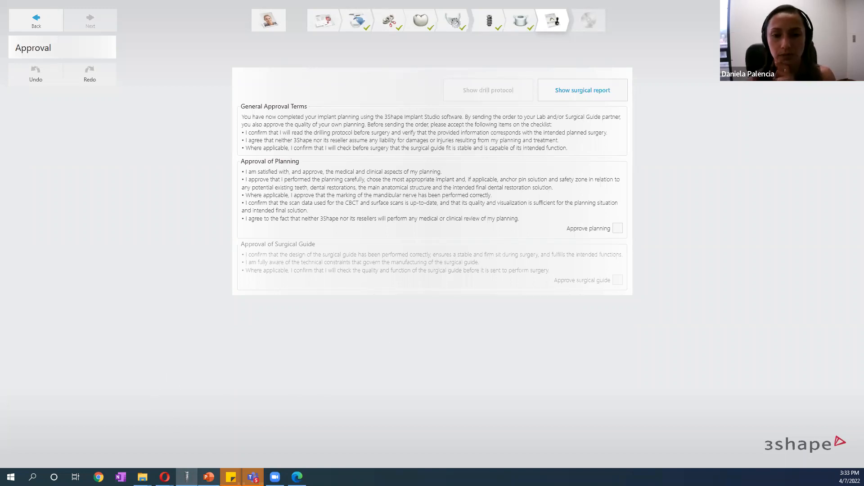
left_click(208, 477)
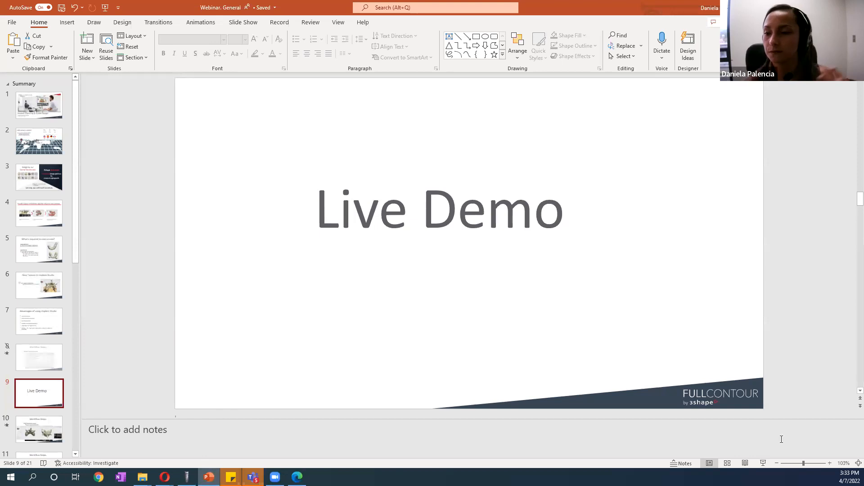